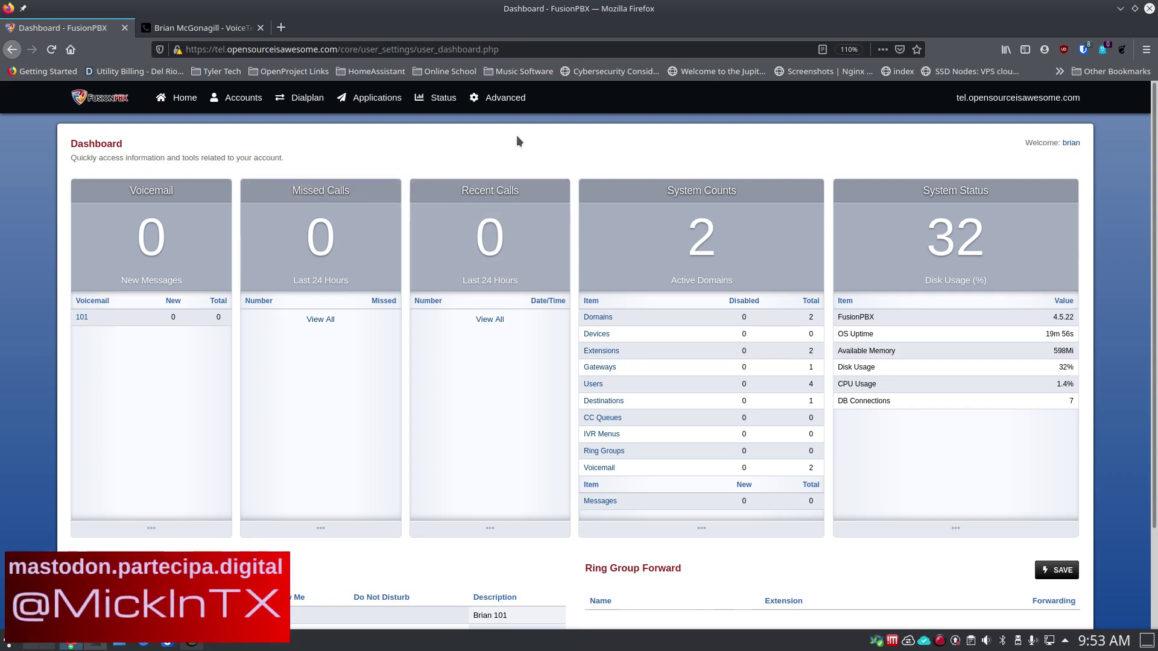
View the configured domains, and switch the active domain to 206.81.0.85 and back to tel.opensourceisawesome.com.
click(501, 97)
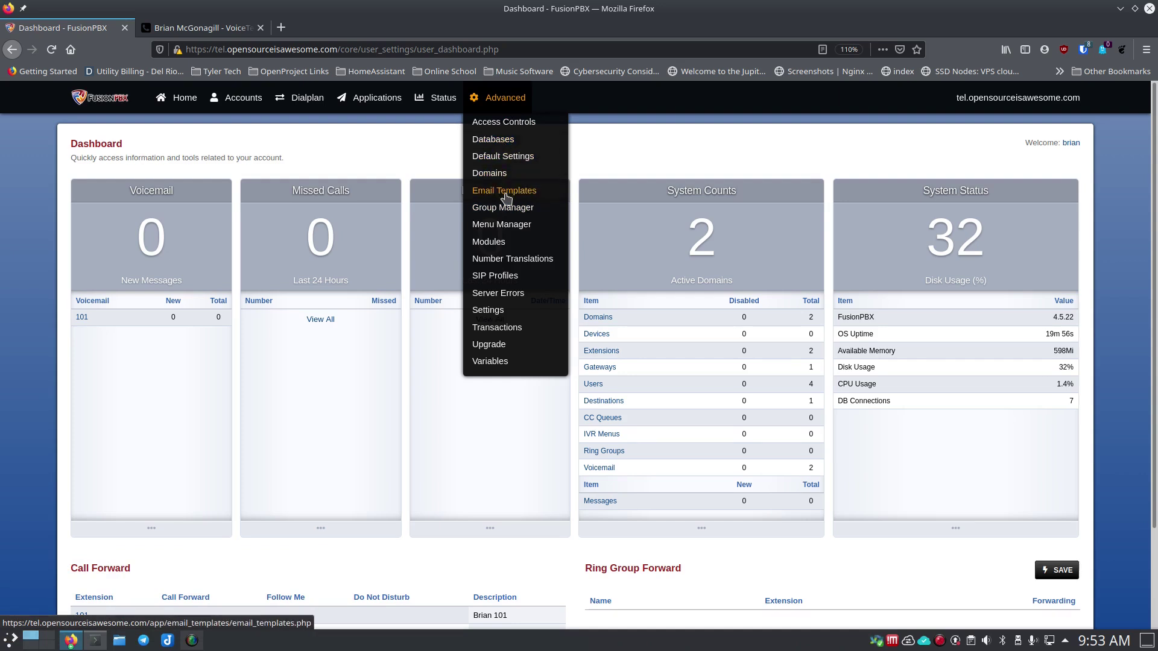
click(496, 177)
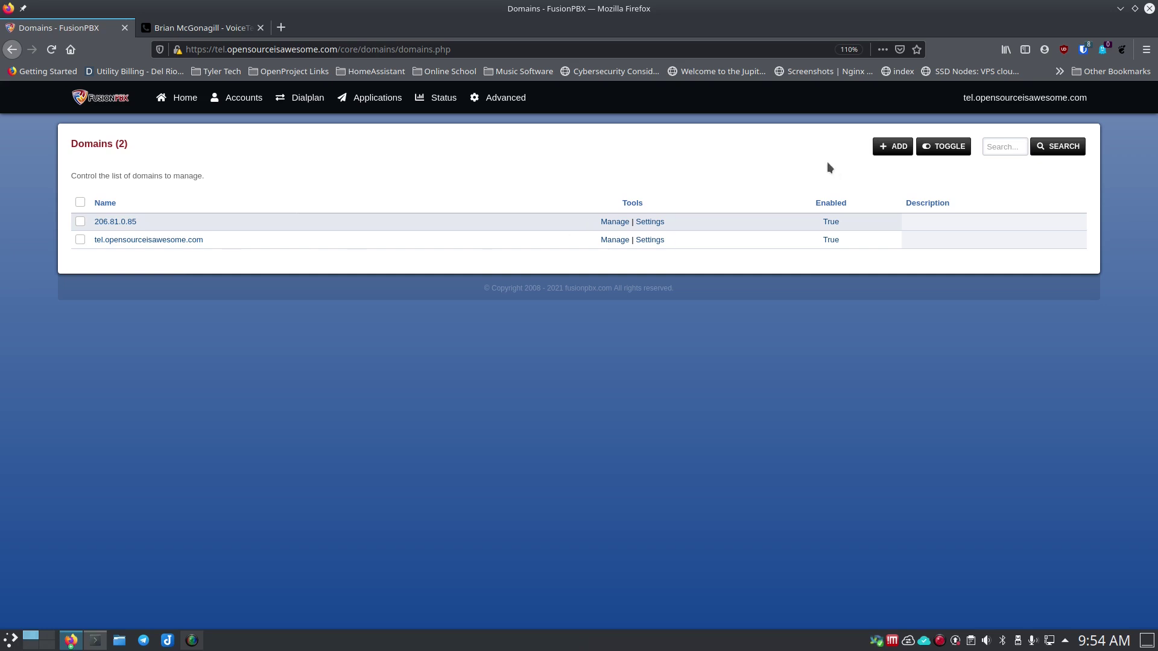
click(1055, 97)
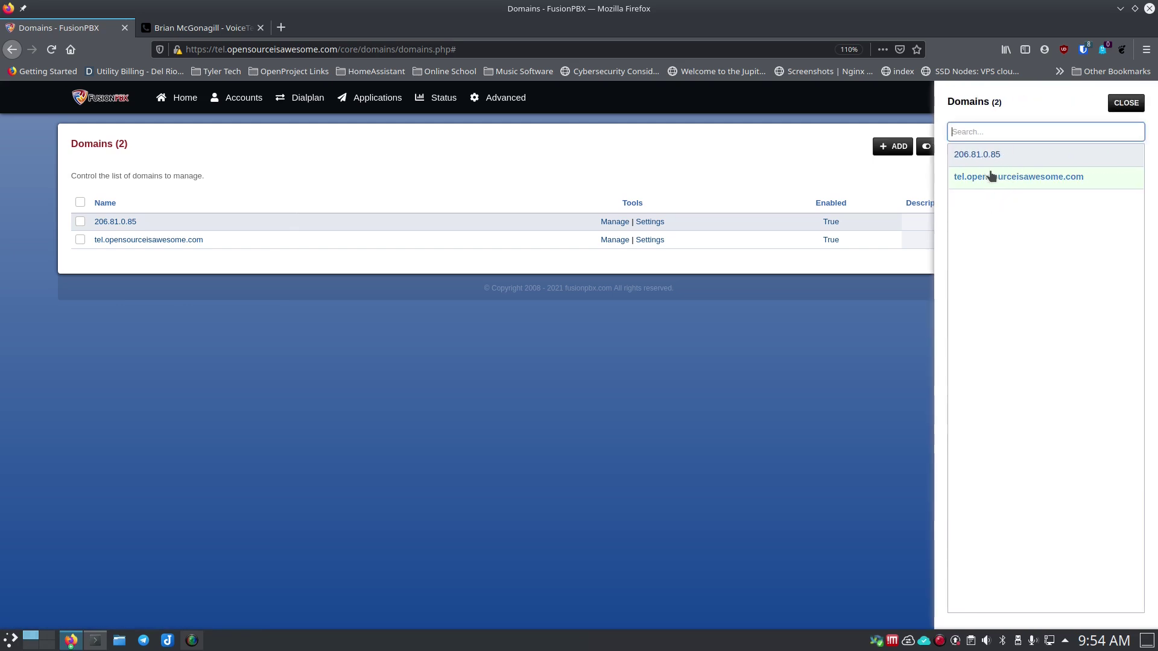
click(977, 155)
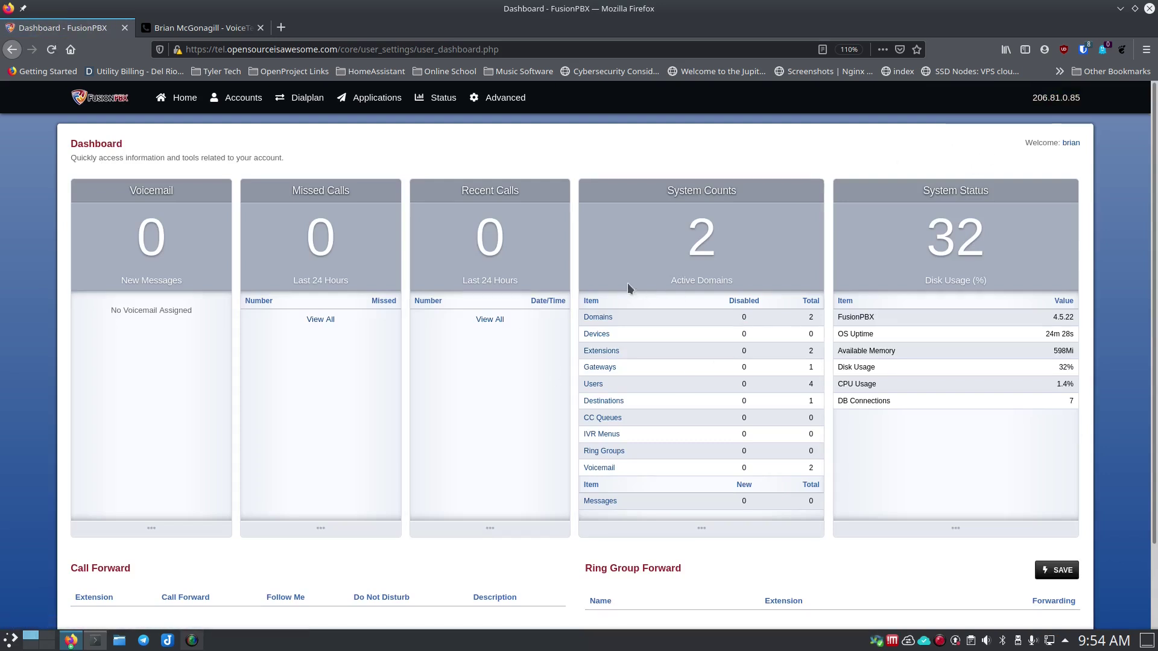
click(1042, 100)
click(997, 181)
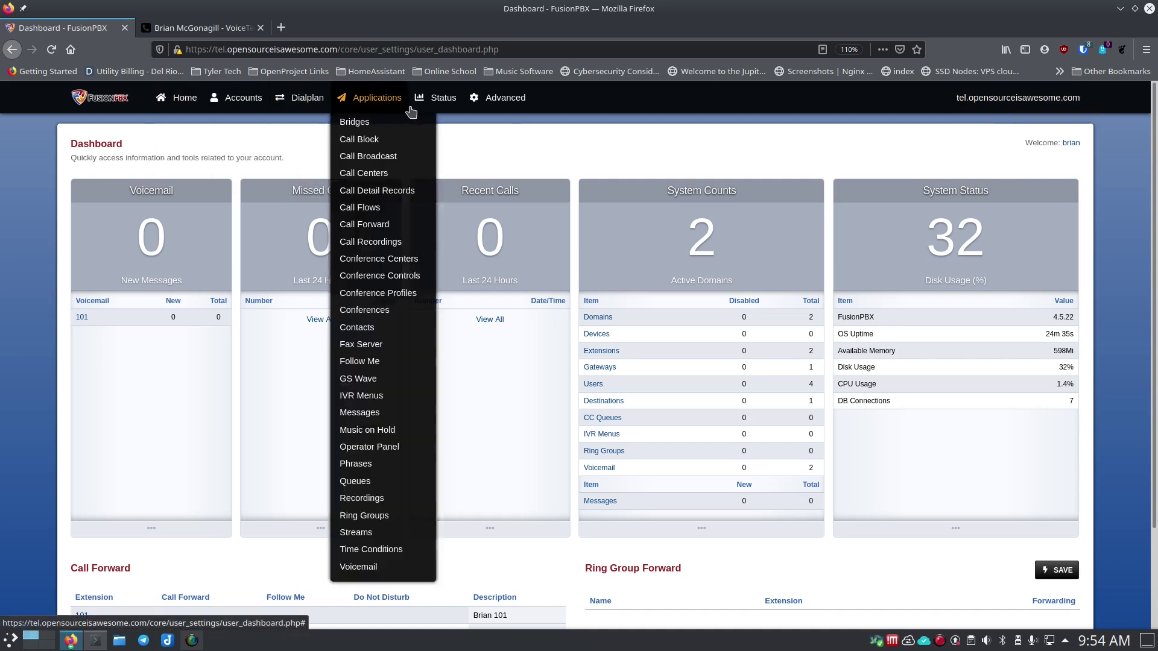
mouse_move(207, 106)
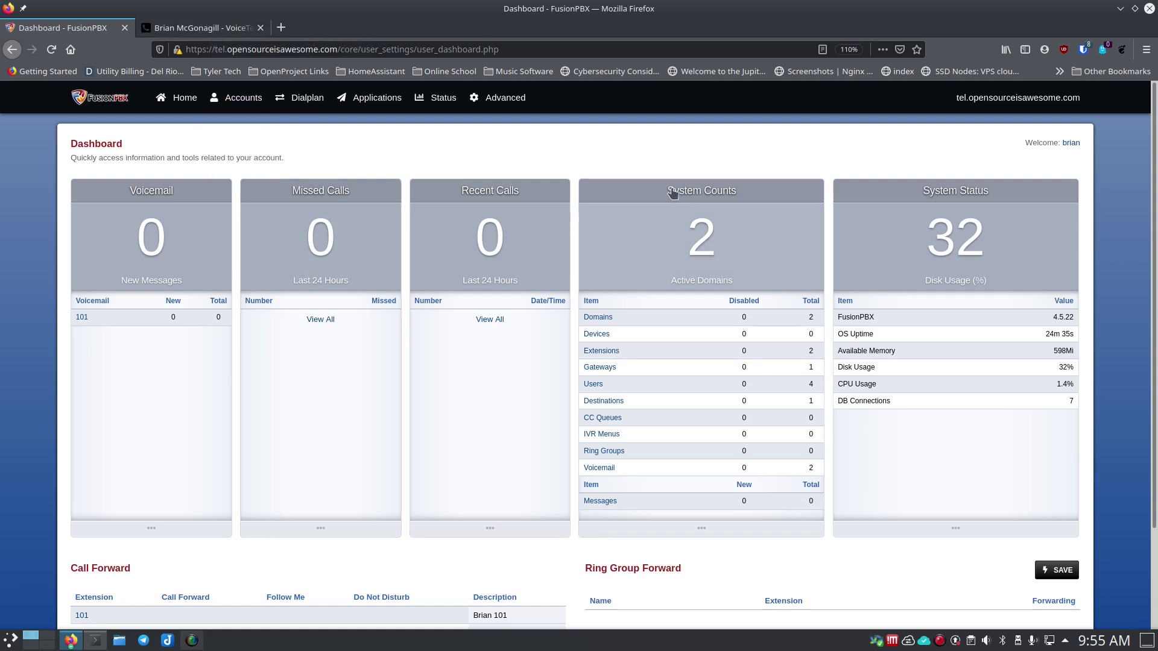
scroll(480, 325, down, 2)
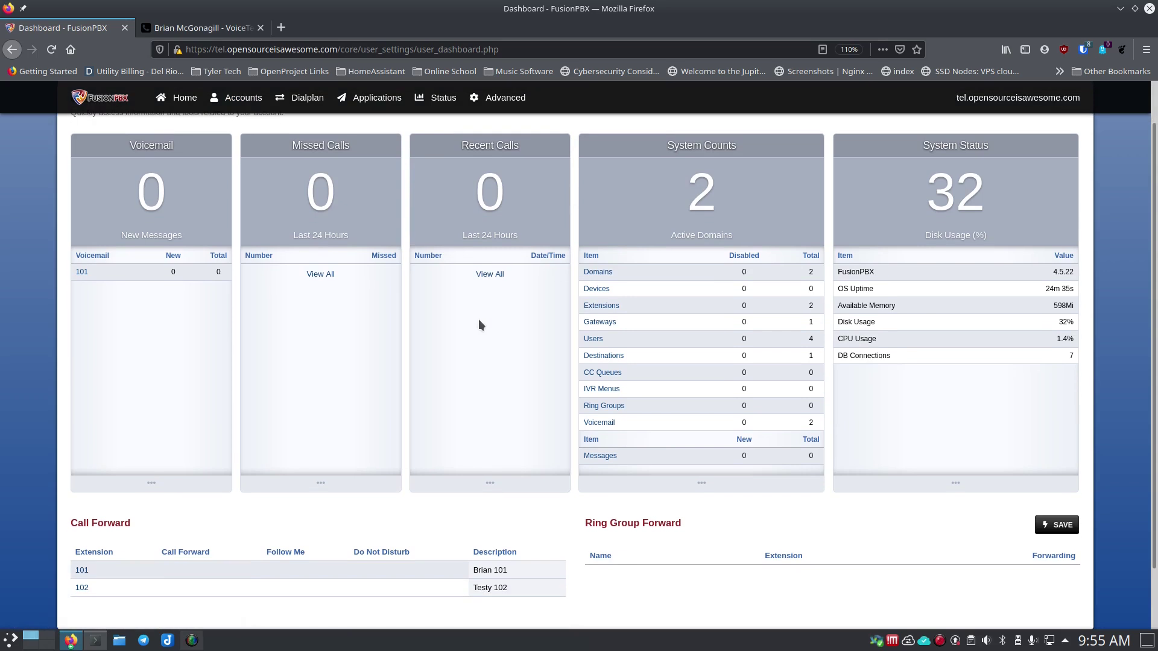
scroll(479, 322, up, 2)
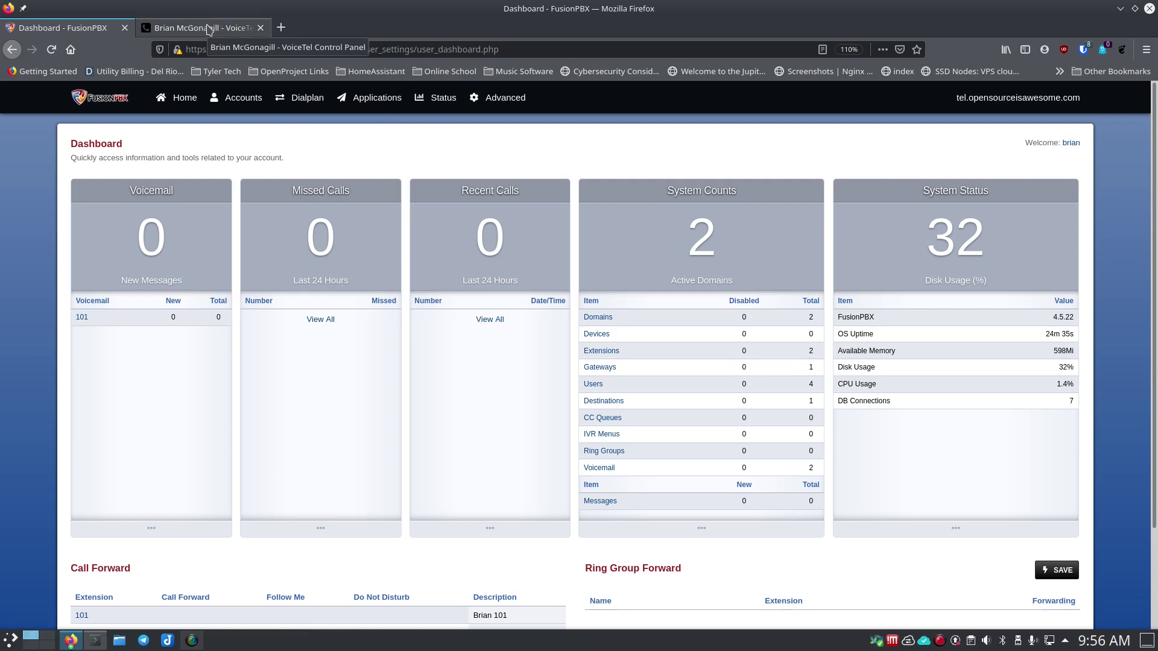
Switch to the VoiceTel control panel and review the billing options for adding funds and the current rates.
click(208, 28)
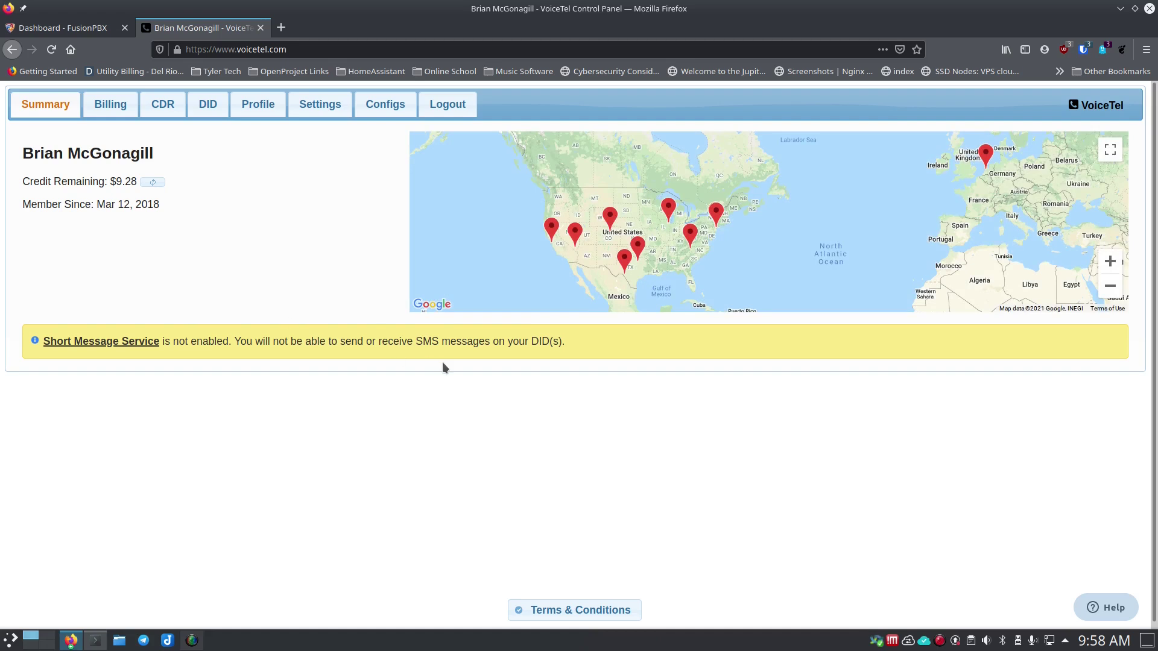
click(116, 110)
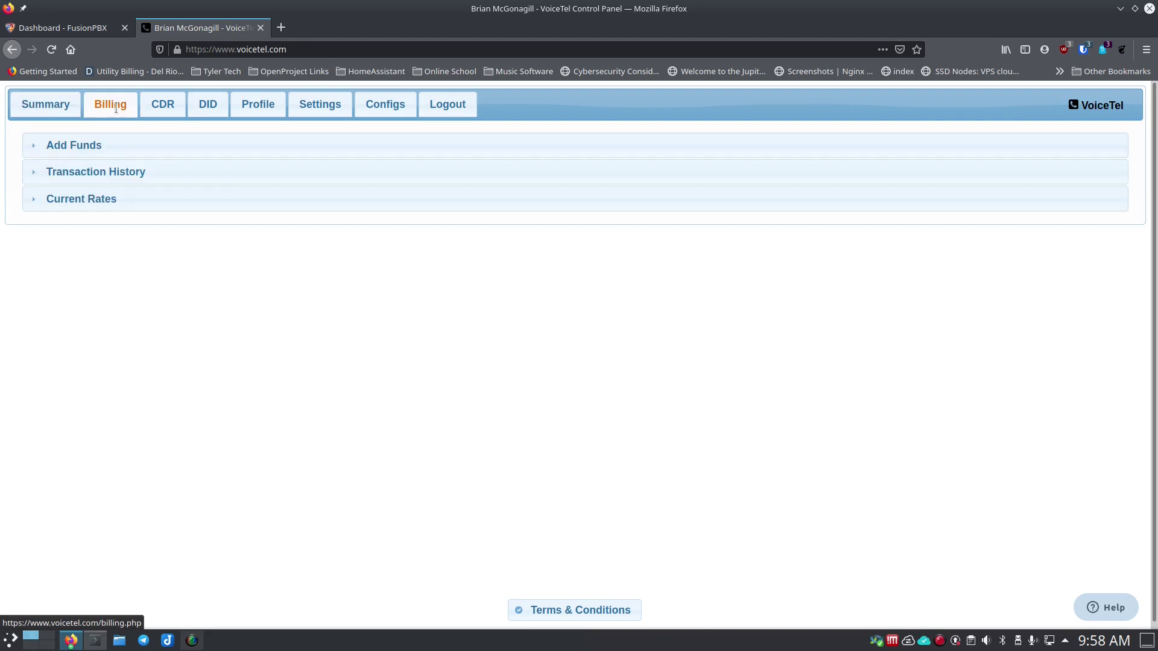
click(34, 149)
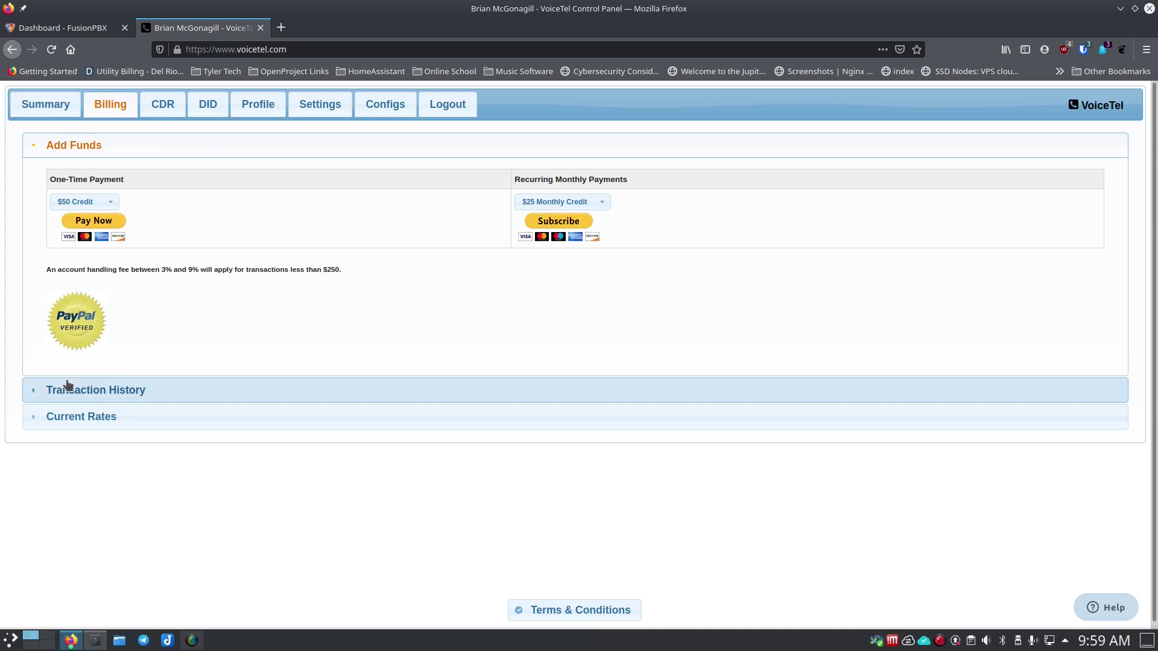
click(34, 420)
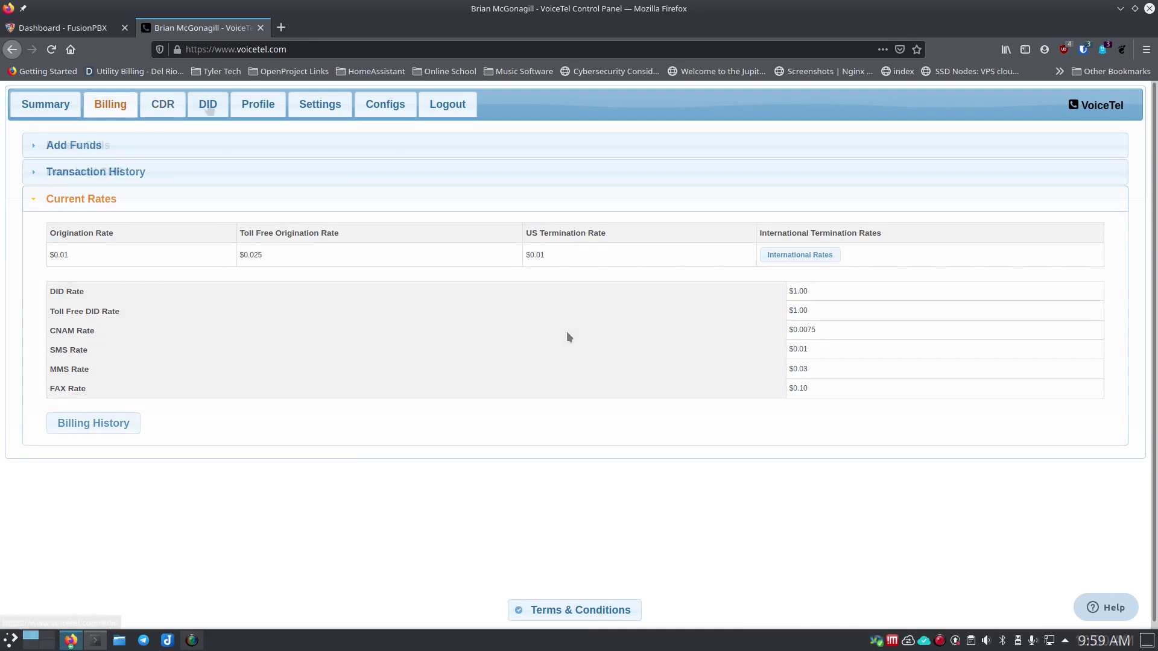
Search the VoiceTel DID inventory for available numbers in area code 505.
click(162, 104)
click(207, 105)
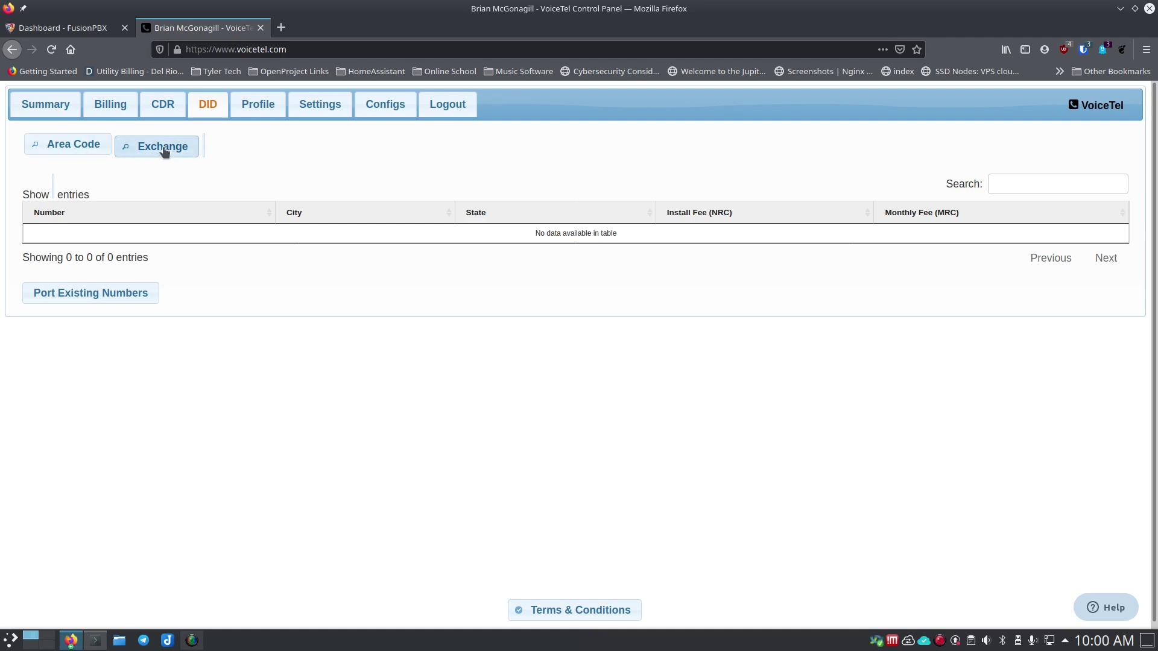
click(73, 145)
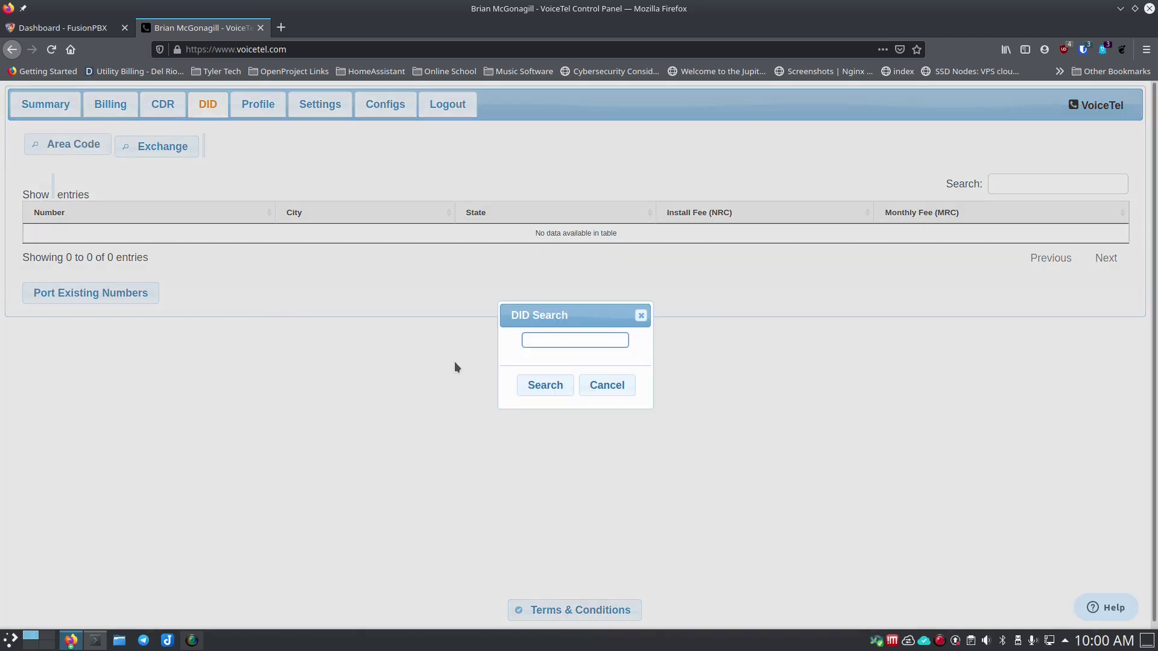
text(505)
click(549, 389)
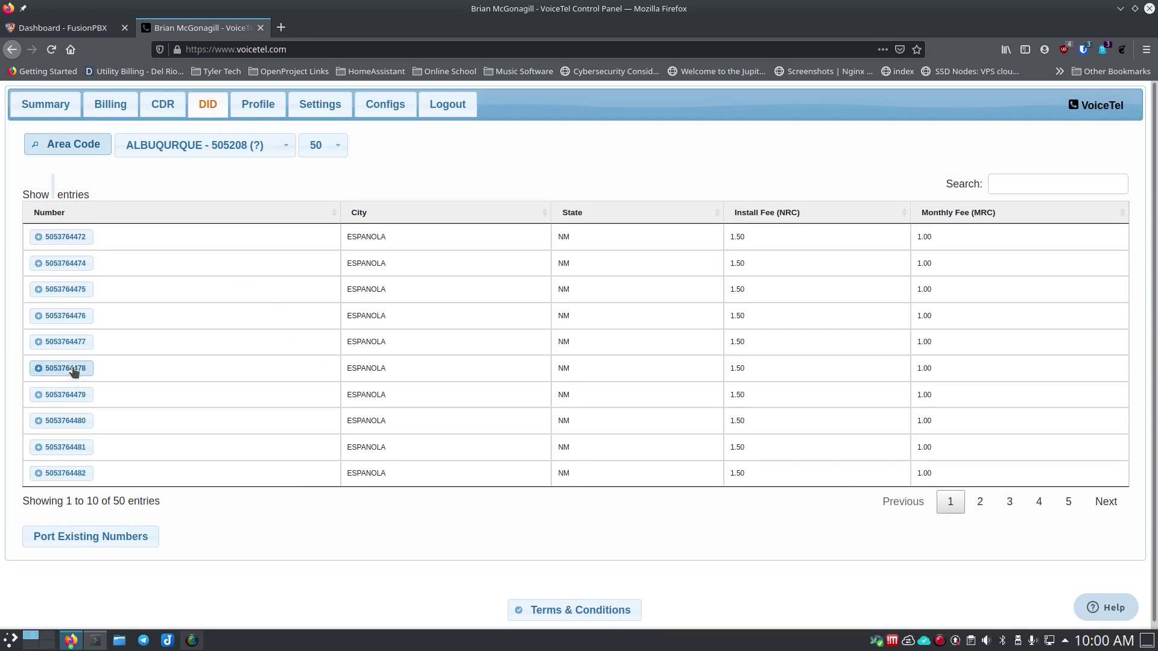
Start purchasing one of the listed Espanola numbers, cancel the purchase, and look through the available city exchanges without changing the selection.
click(73, 293)
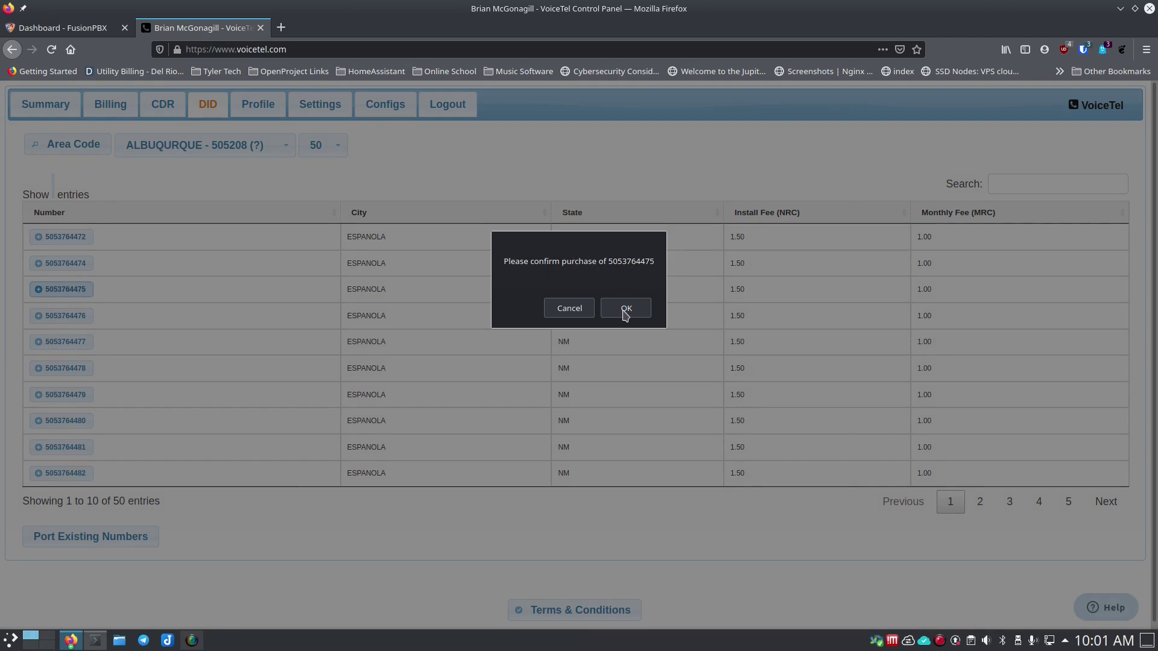
click(571, 311)
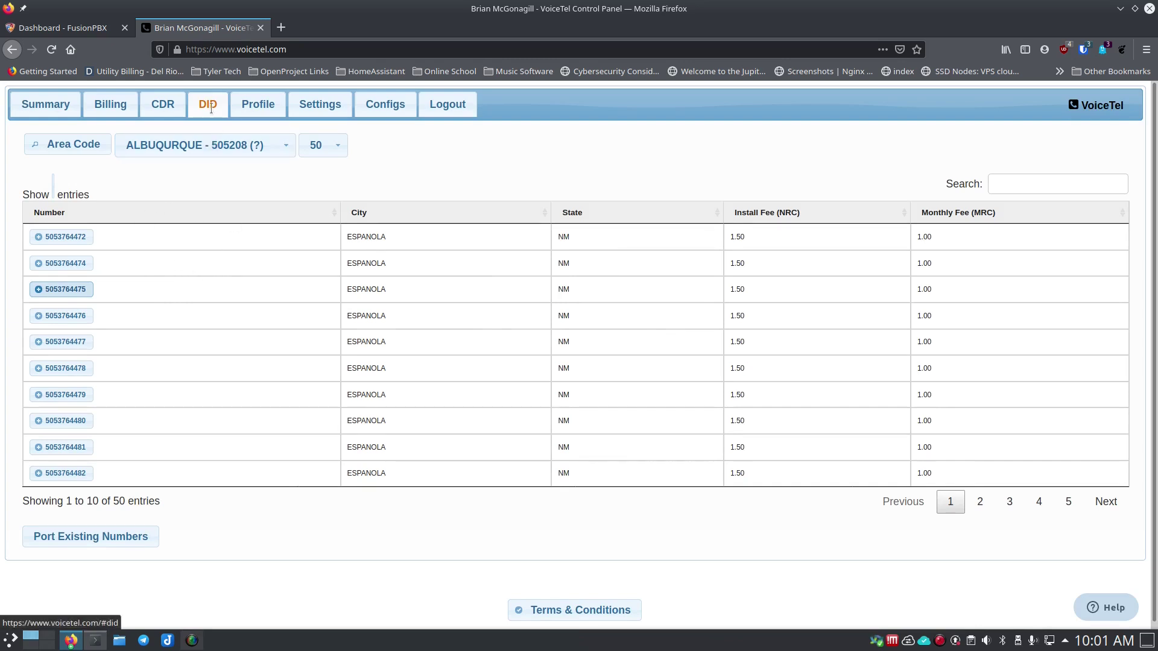
click(235, 153)
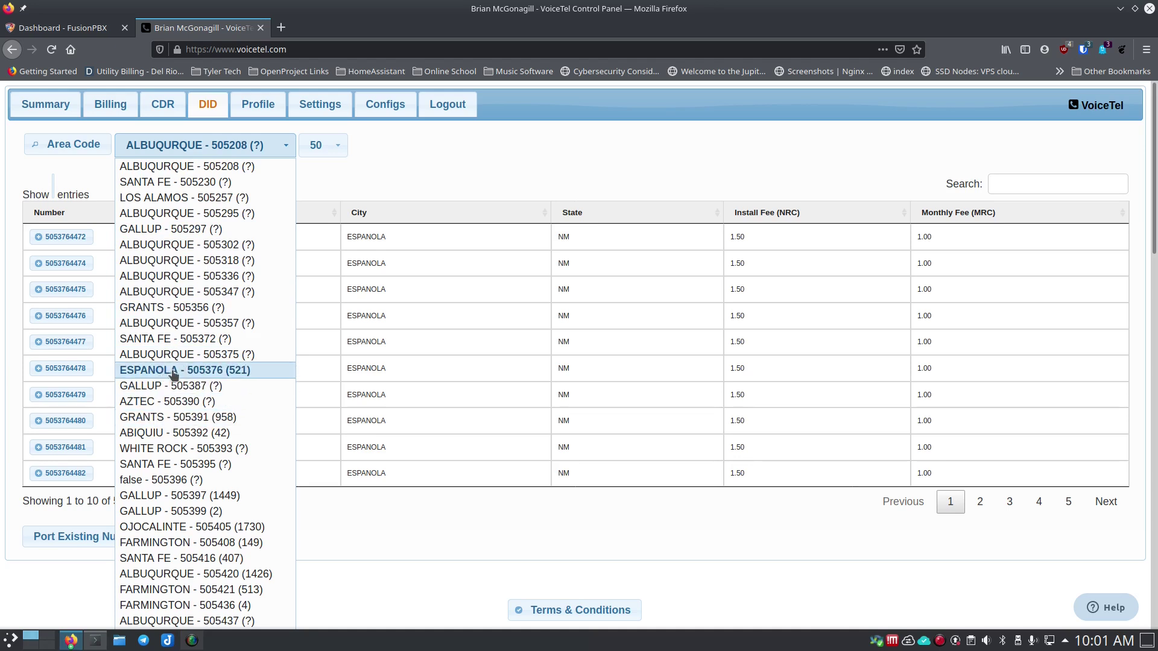
click(416, 159)
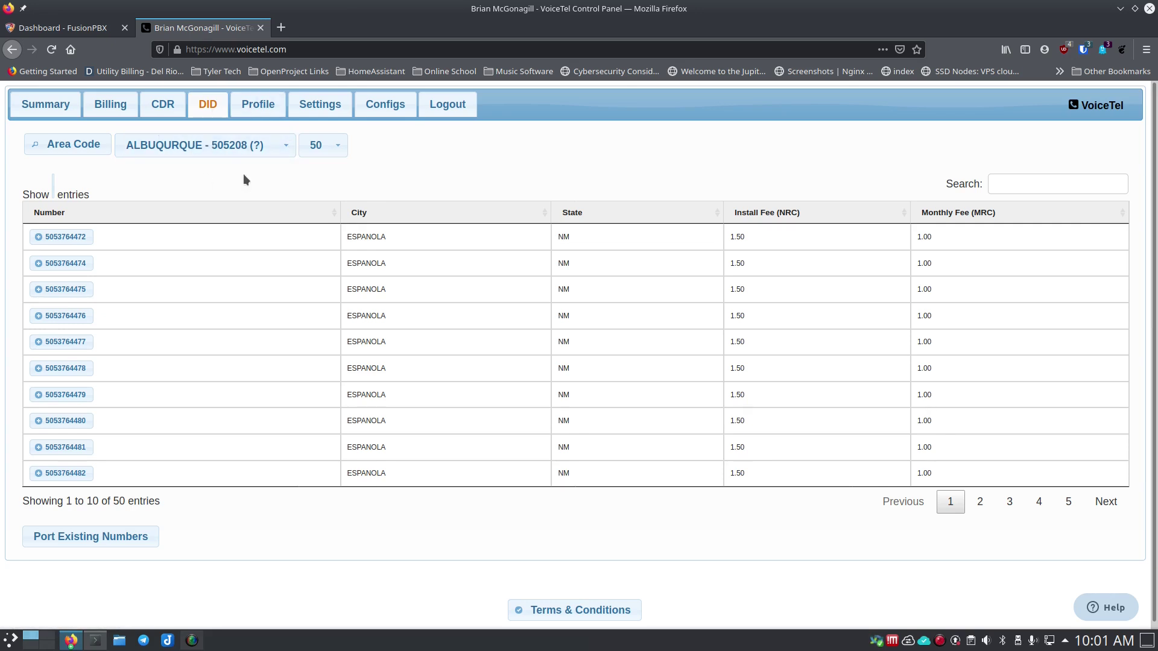
Open VoiceTel's sample configuration instructions for FusionPBX.
click(320, 106)
click(382, 109)
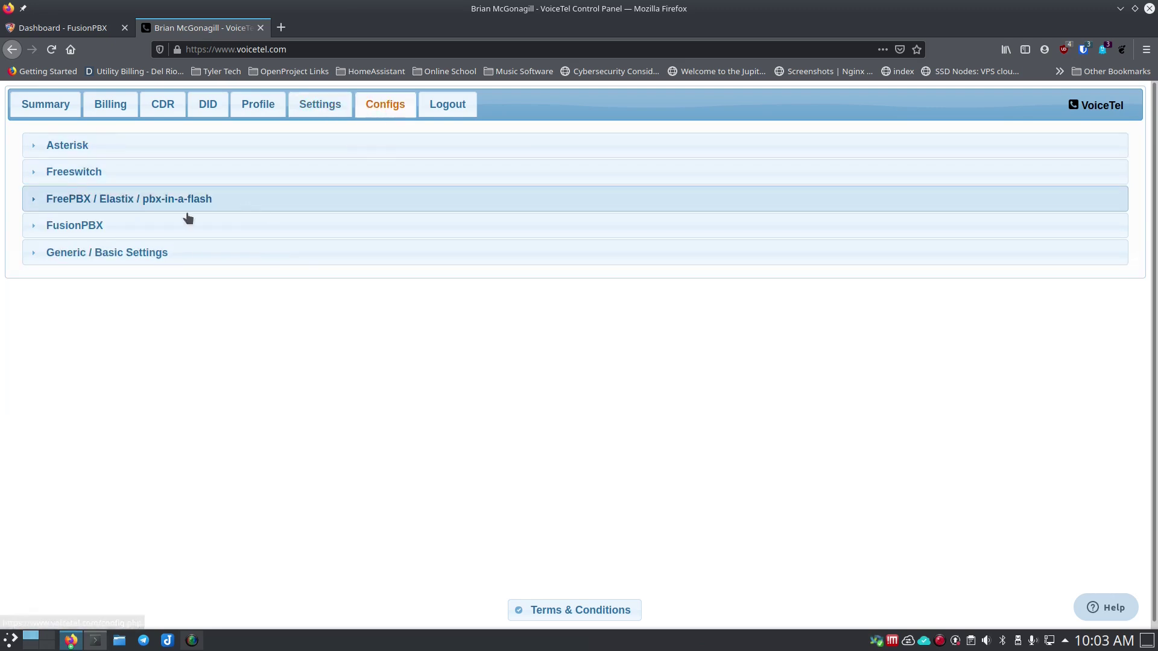
click(34, 228)
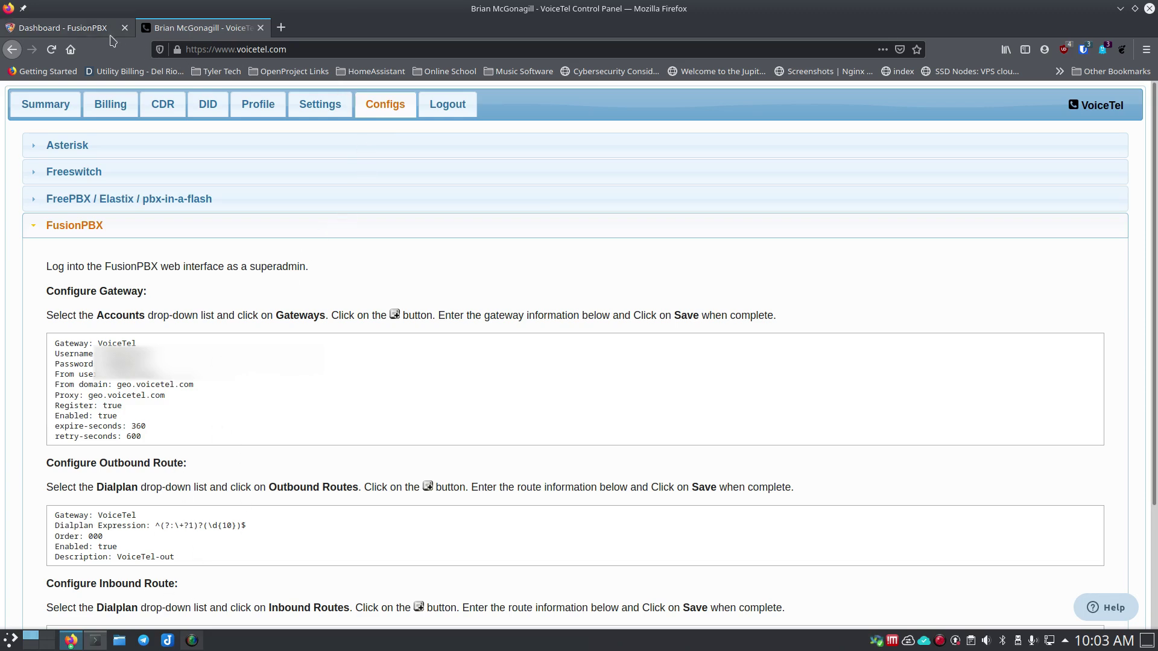
Return to FusionPBX and start a new gateway named Voicetel.
click(84, 30)
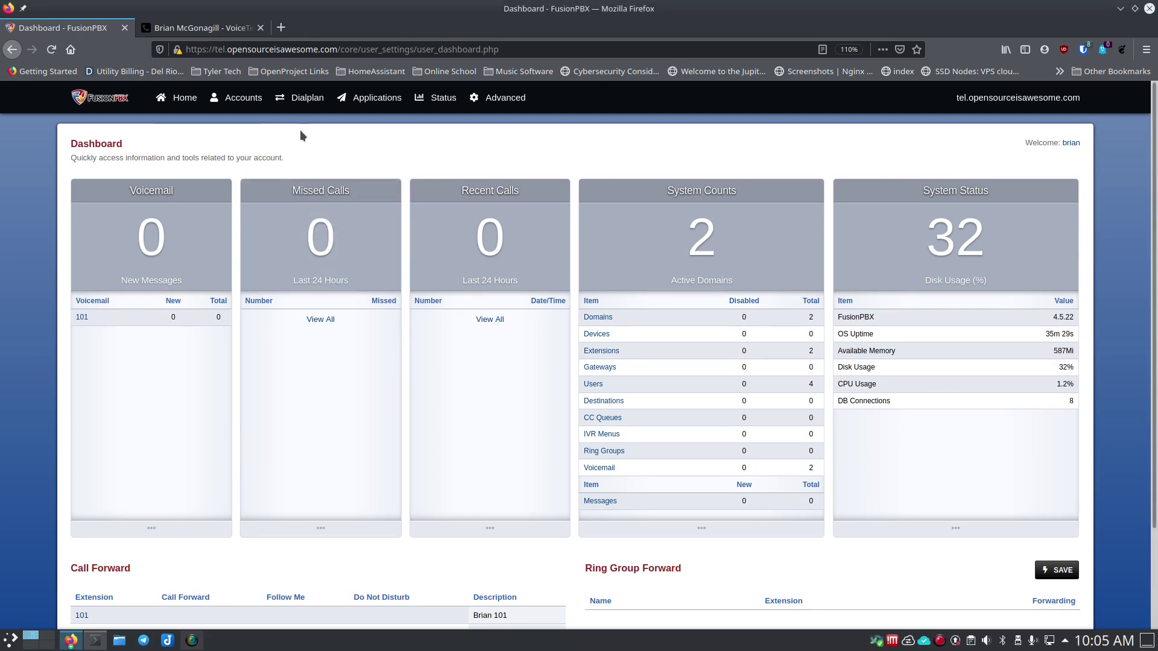
mouse_move(251, 108)
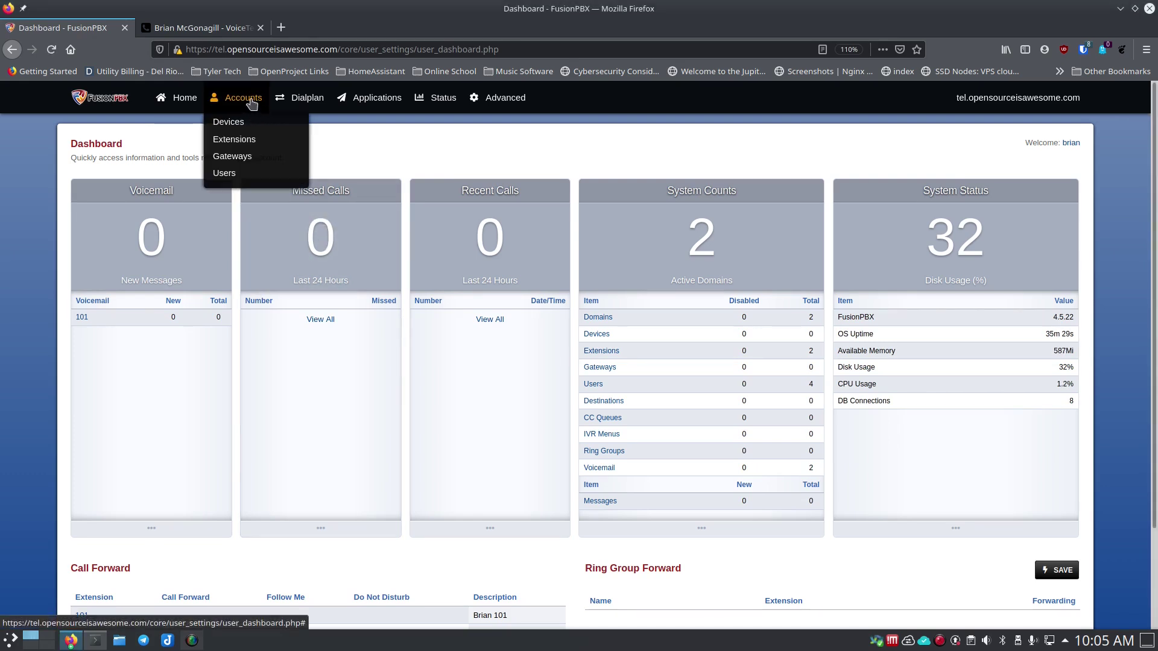
click(234, 157)
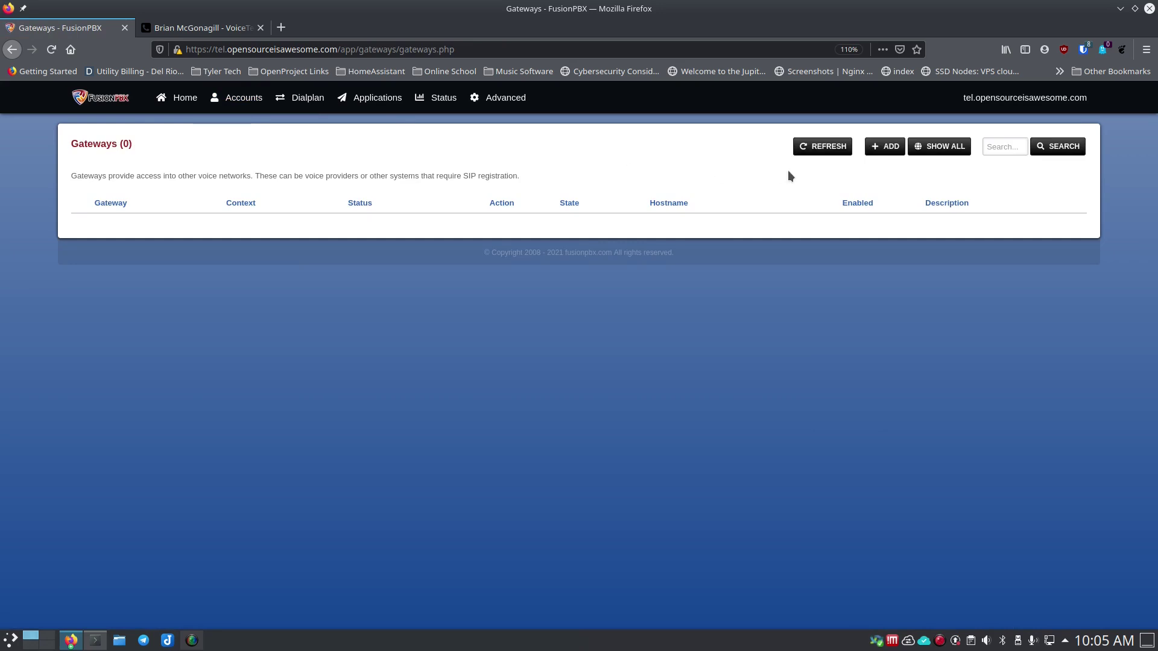
click(881, 148)
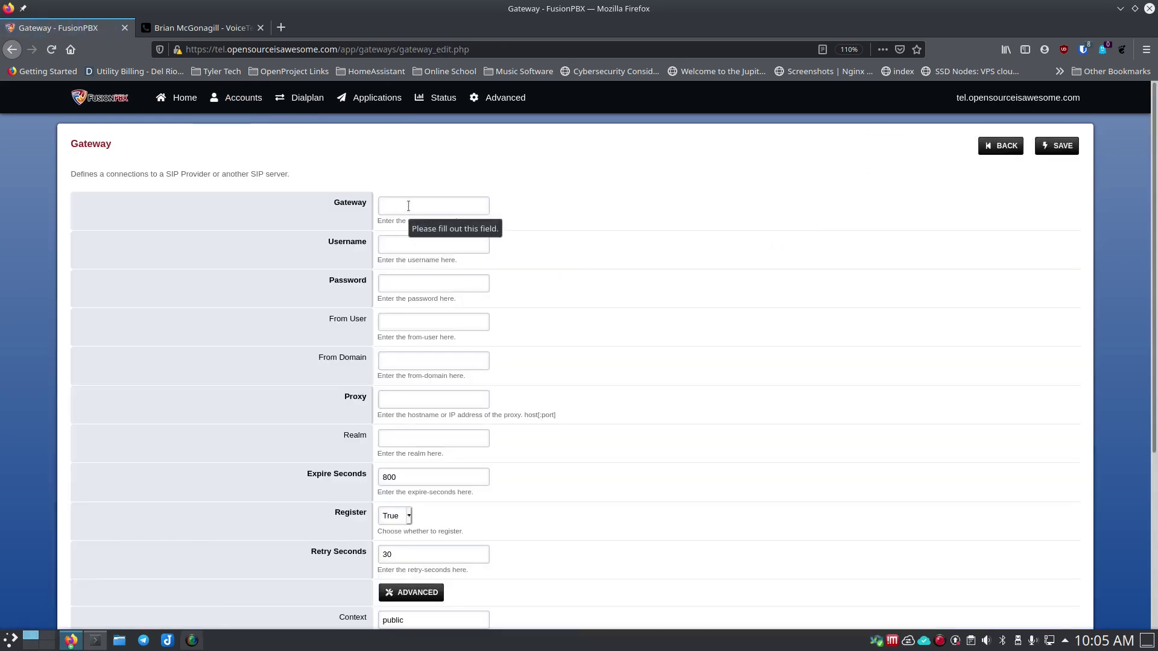
click(404, 206)
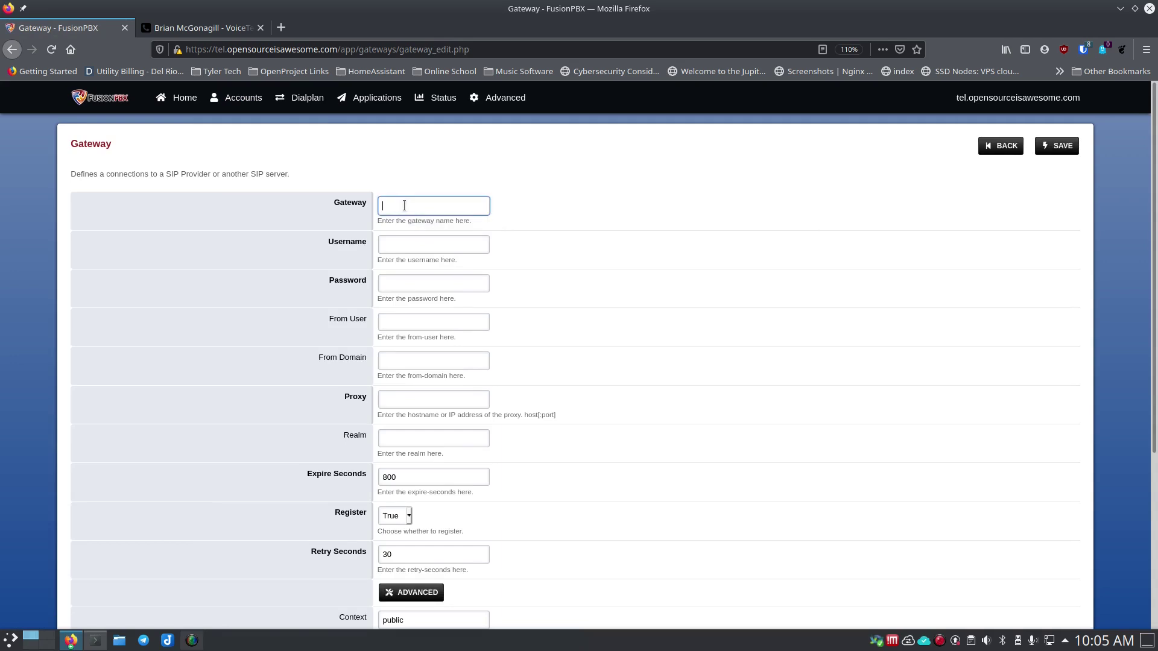
text(Voicetel)
Copy the gateway username from VoiceTel's FusionPBX settings into the new gateway's Username field.
click(471, 246)
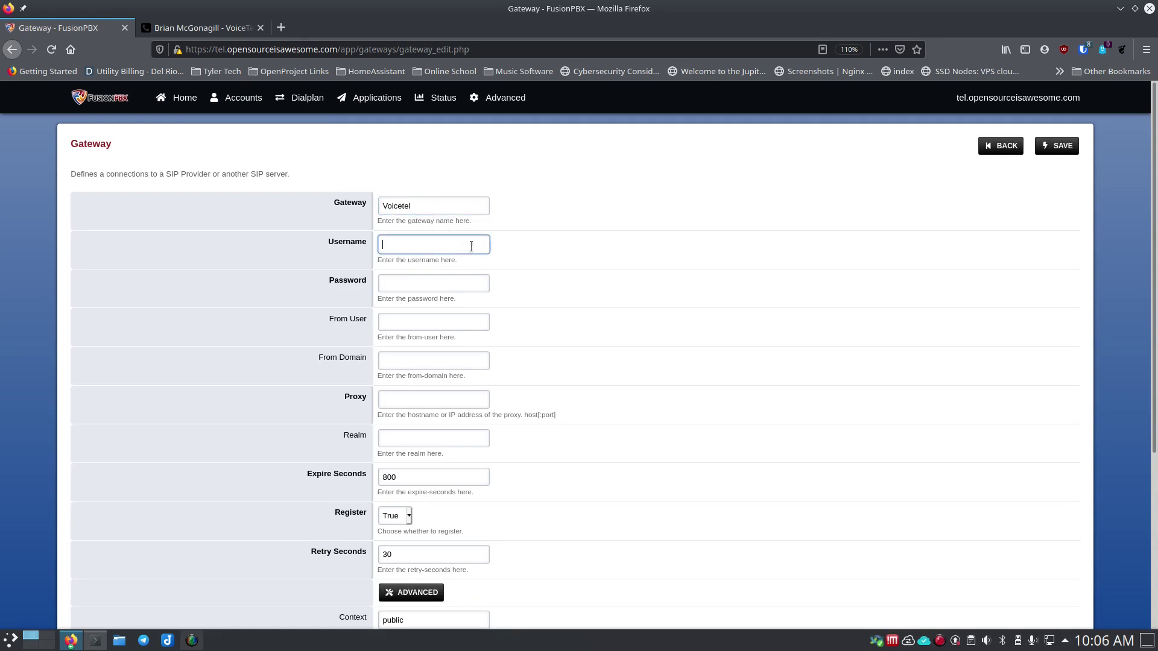
click(189, 35)
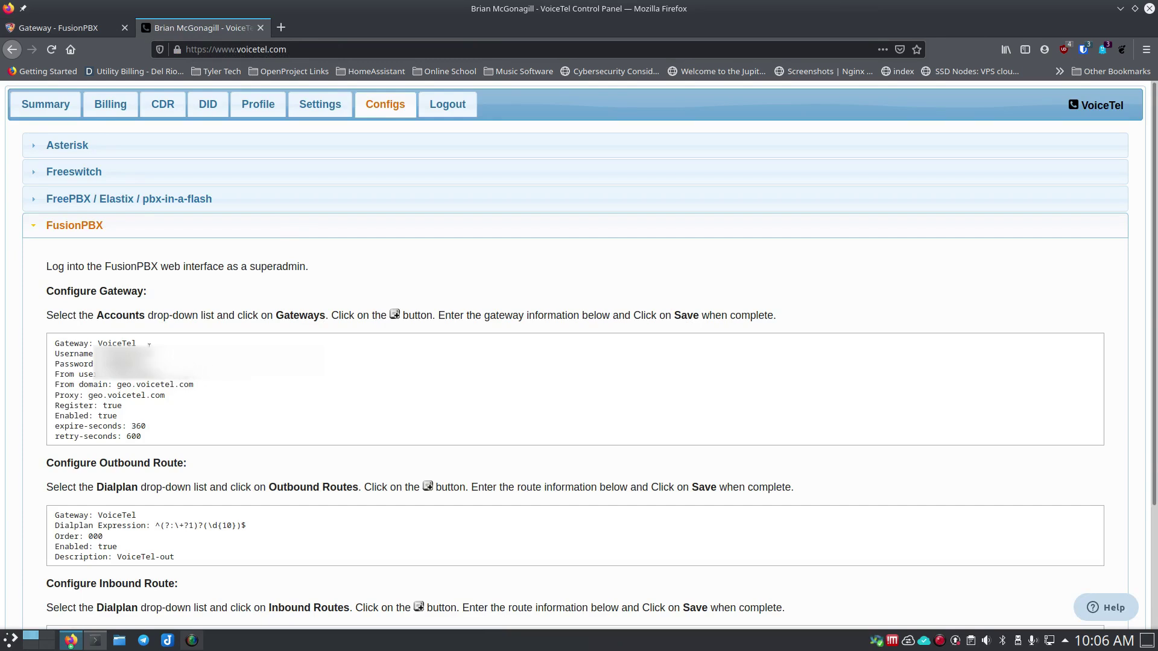
drag(150, 355, 100, 355)
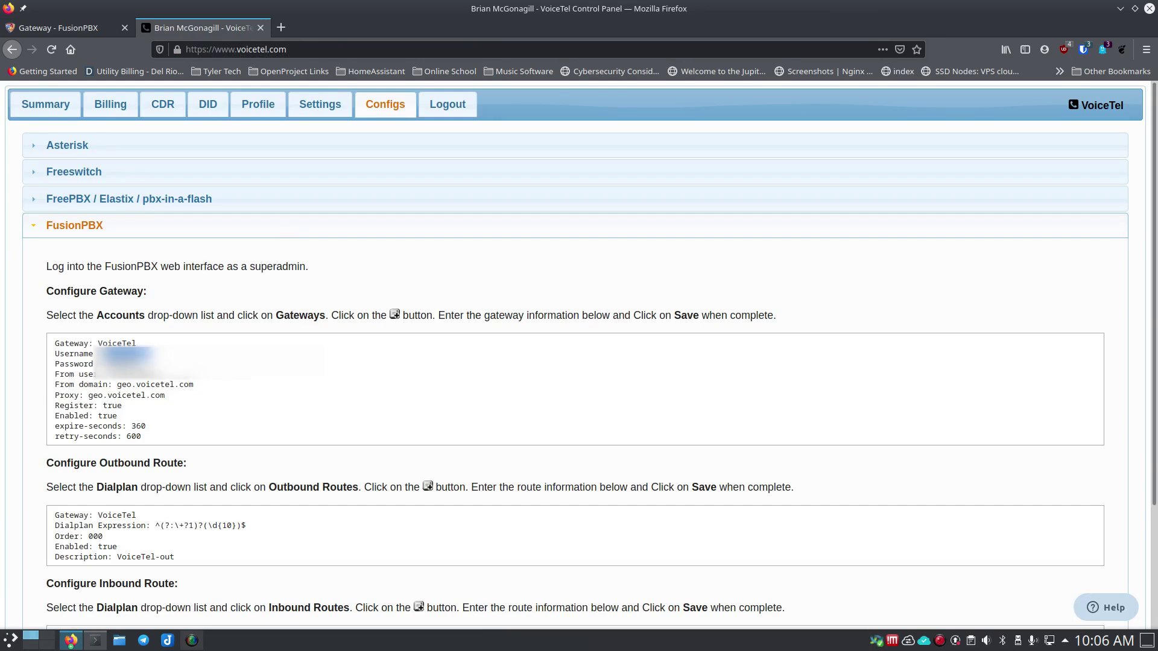
click(85, 27)
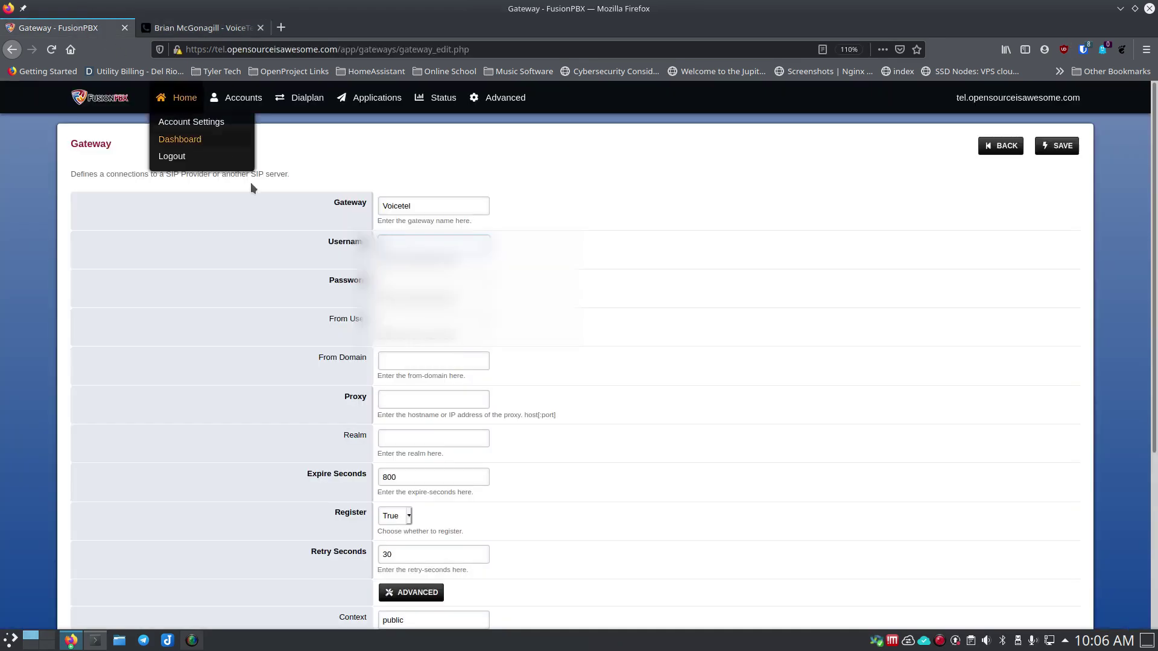
Copy the gateway password from VoiceTel's FusionPBX settings into the new gateway's Password field.
click(433, 284)
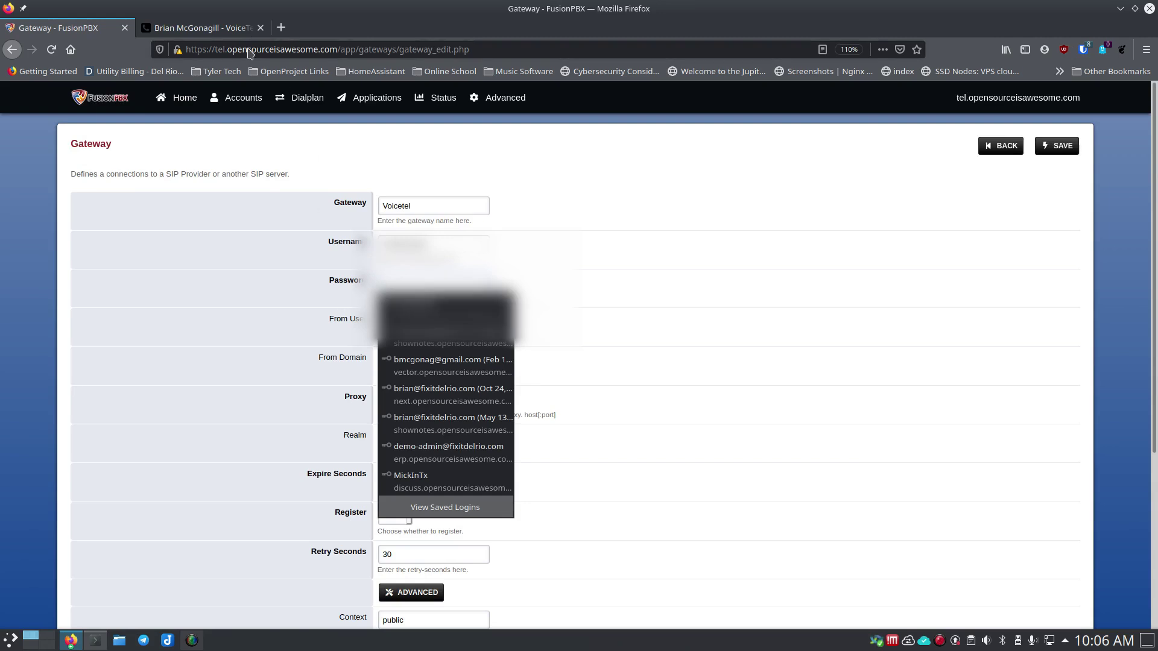
click(205, 29)
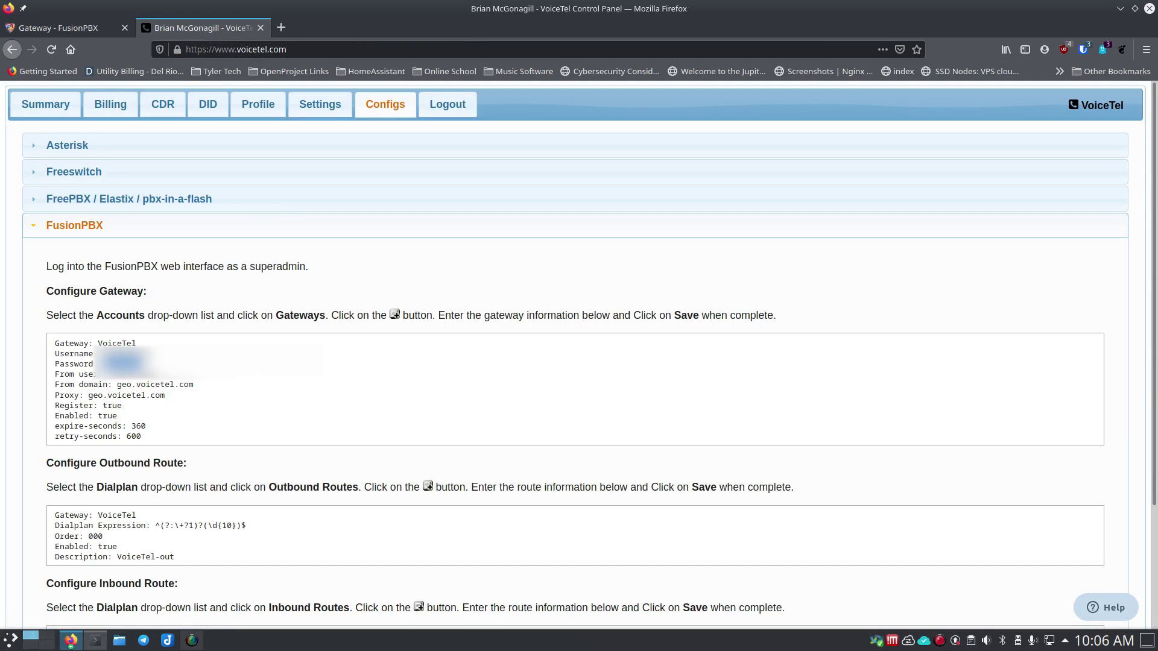
click(72, 27)
click(422, 284)
key(Escape)
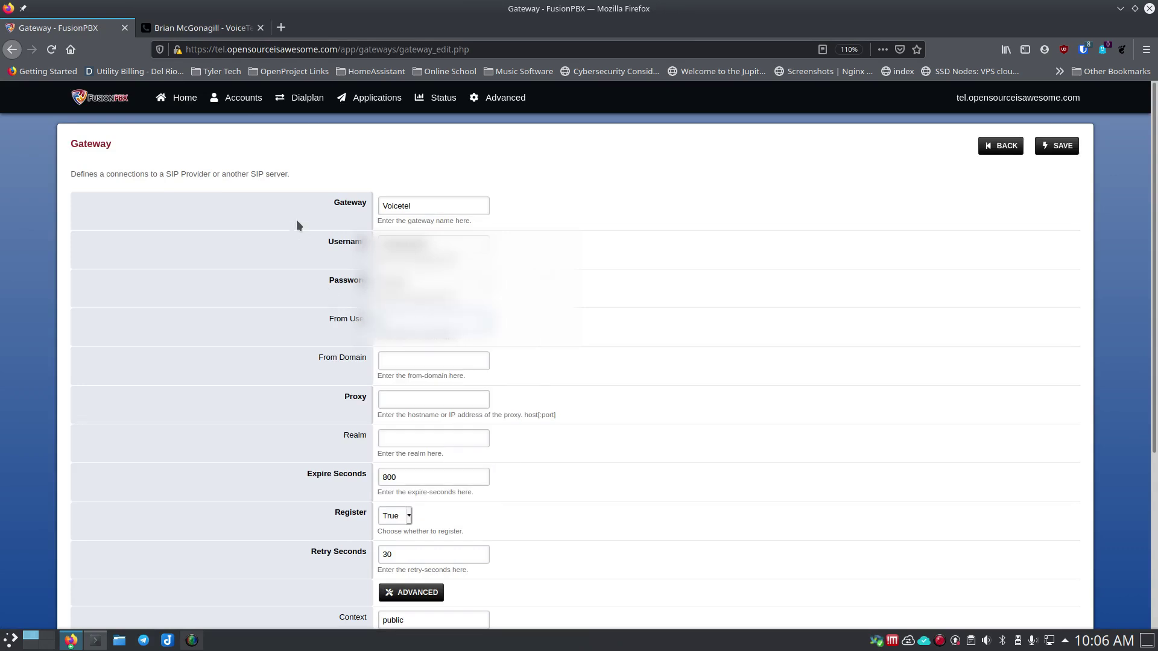
Fill in the gateway's From User with the same value as its Username.
double_click(438, 243)
key(ctrl+c)
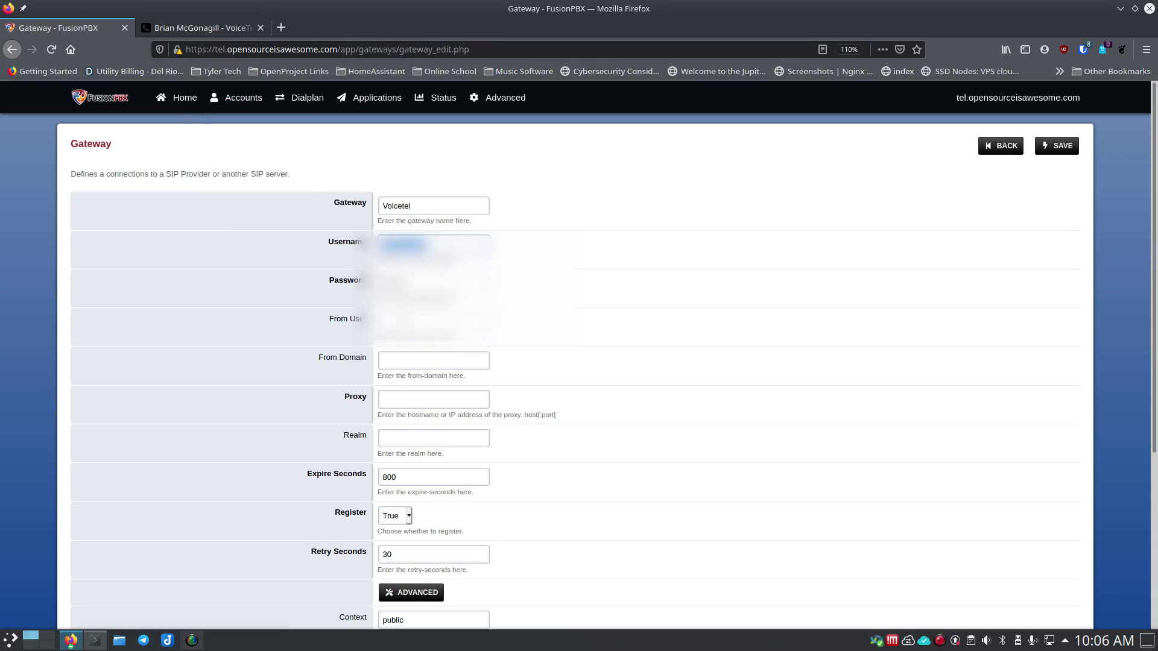
click(416, 322)
key(ctrl+v)
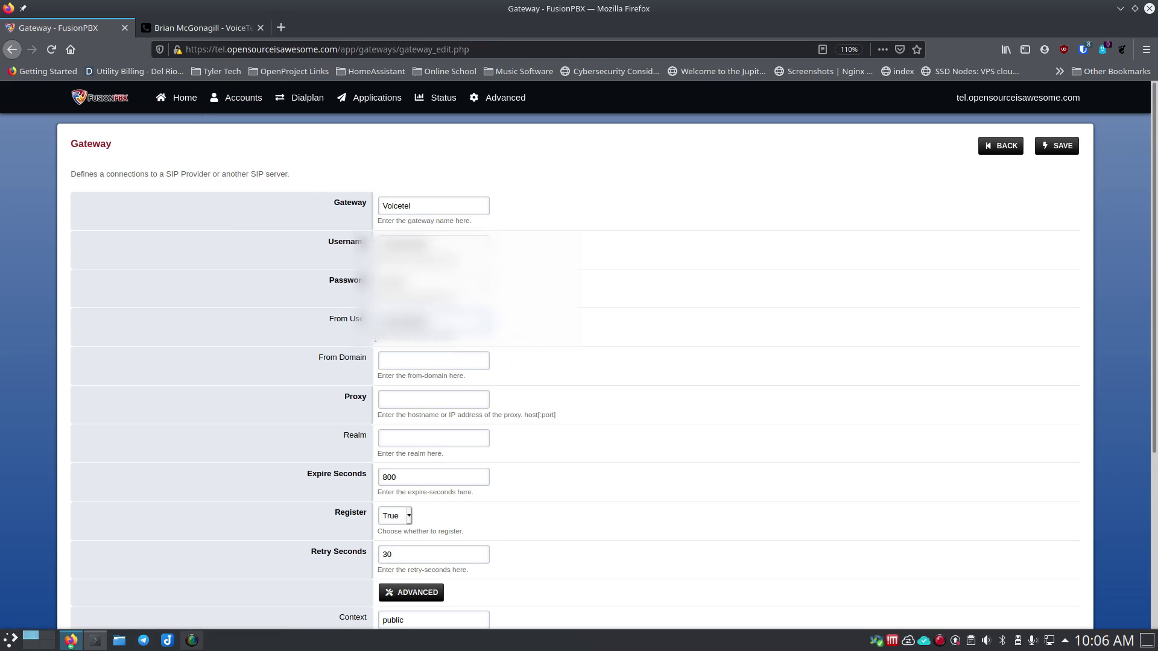
Copy geo.voicetel.com from VoiceTel's FusionPBX settings into the gateway's From Domain and Proxy fields.
click(158, 28)
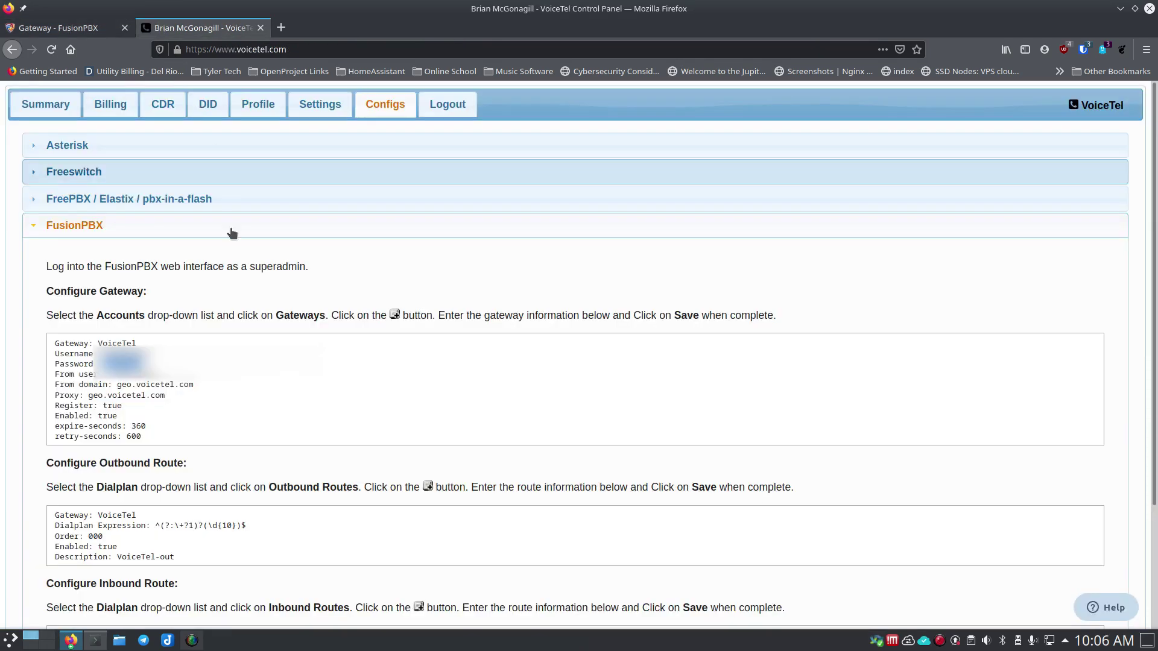
drag(194, 386, 116, 384)
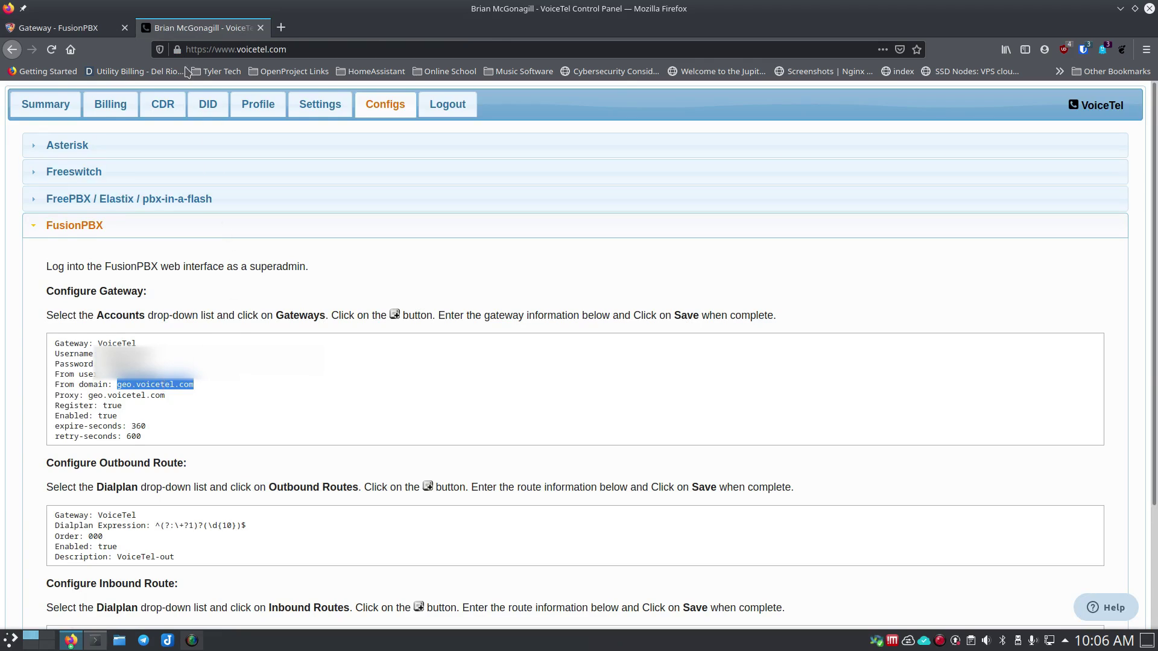
click(66, 27)
click(412, 361)
key(ctrl+v)
click(423, 398)
key(ctrl+v)
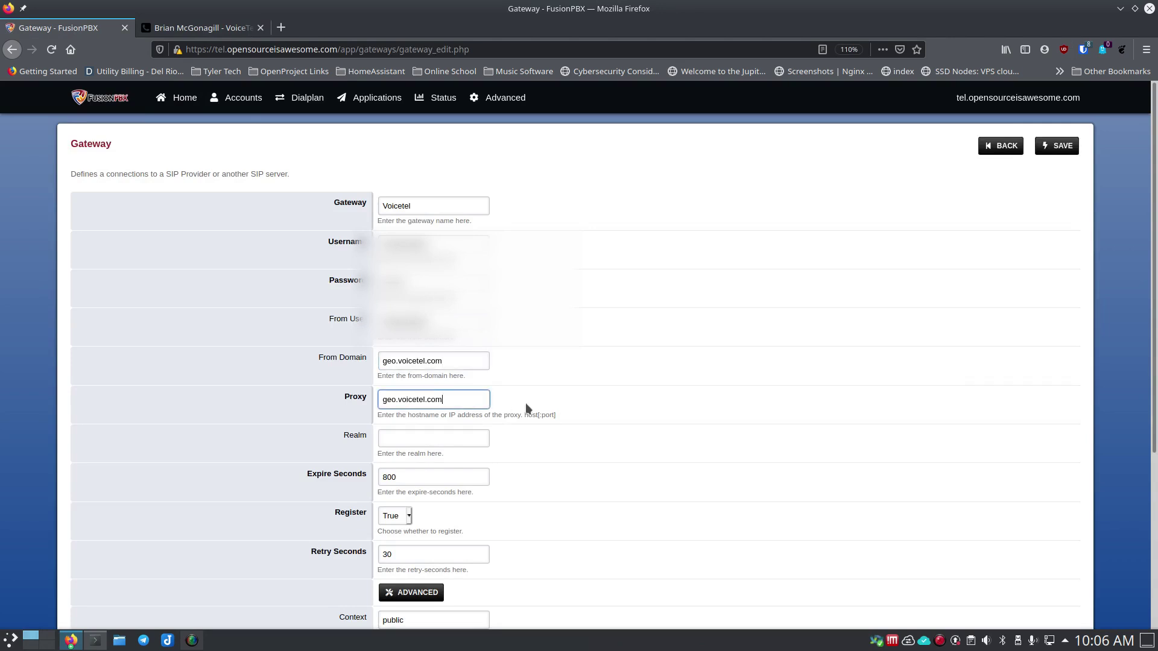
Check VoiceTel's gateway timing values, return to FusionPBX and set the gateway's Expire Seconds to 300.
click(199, 28)
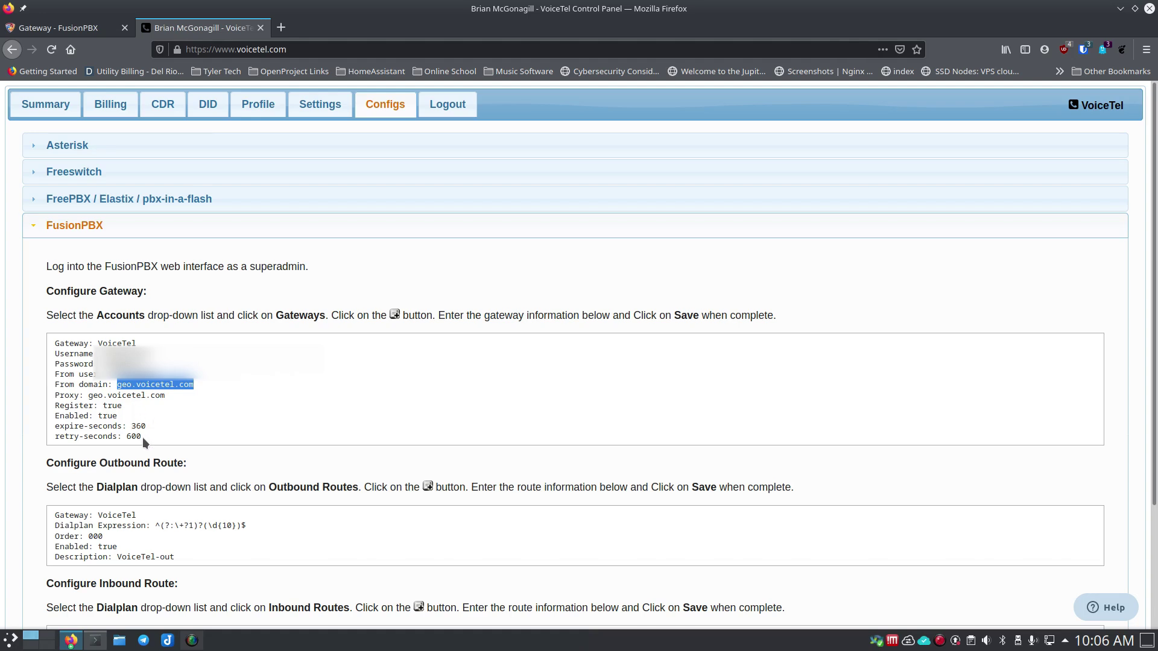
click(91, 28)
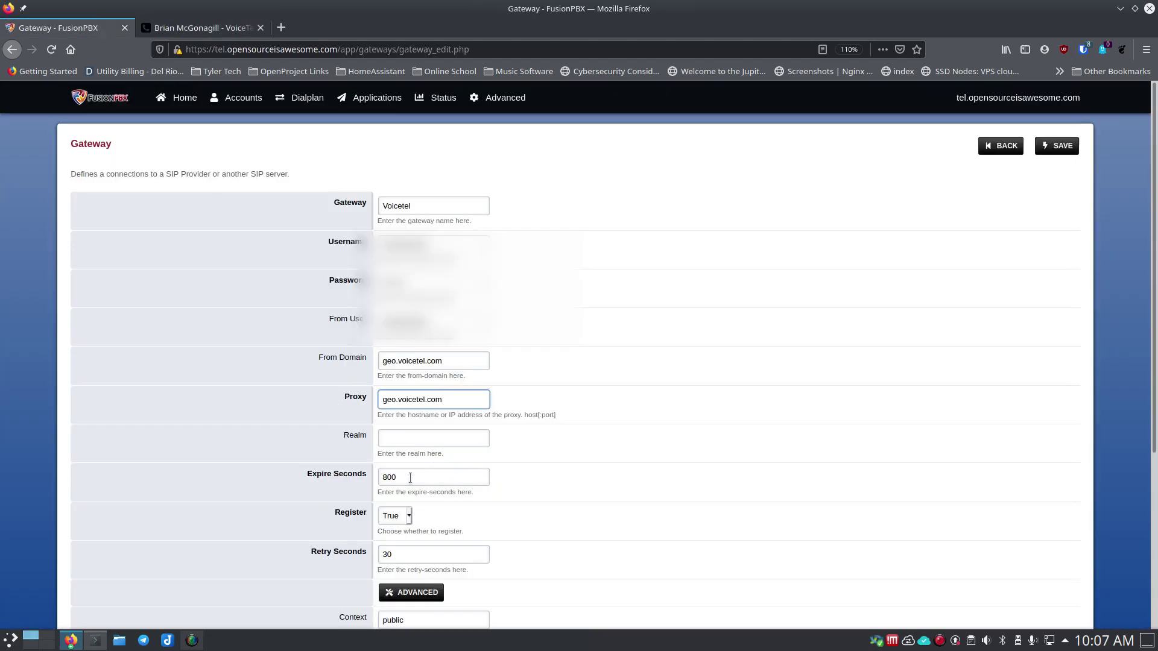
click(387, 477)
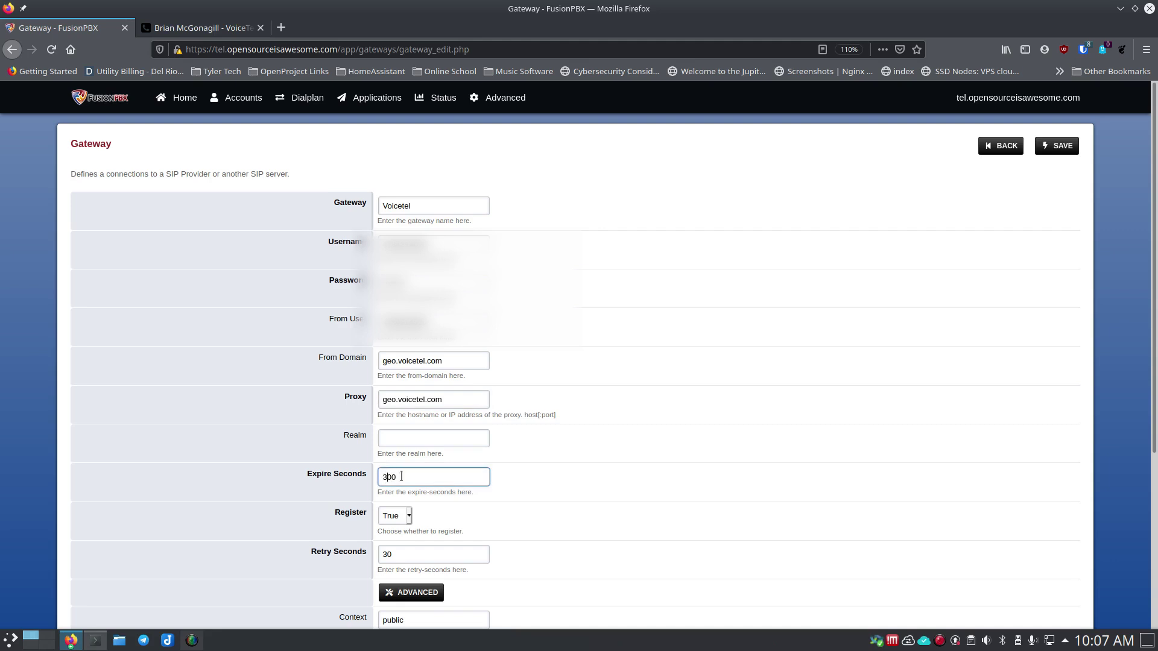
click(538, 478)
Set the gateway's Retry Seconds to 600.
scroll(532, 504, down, 3)
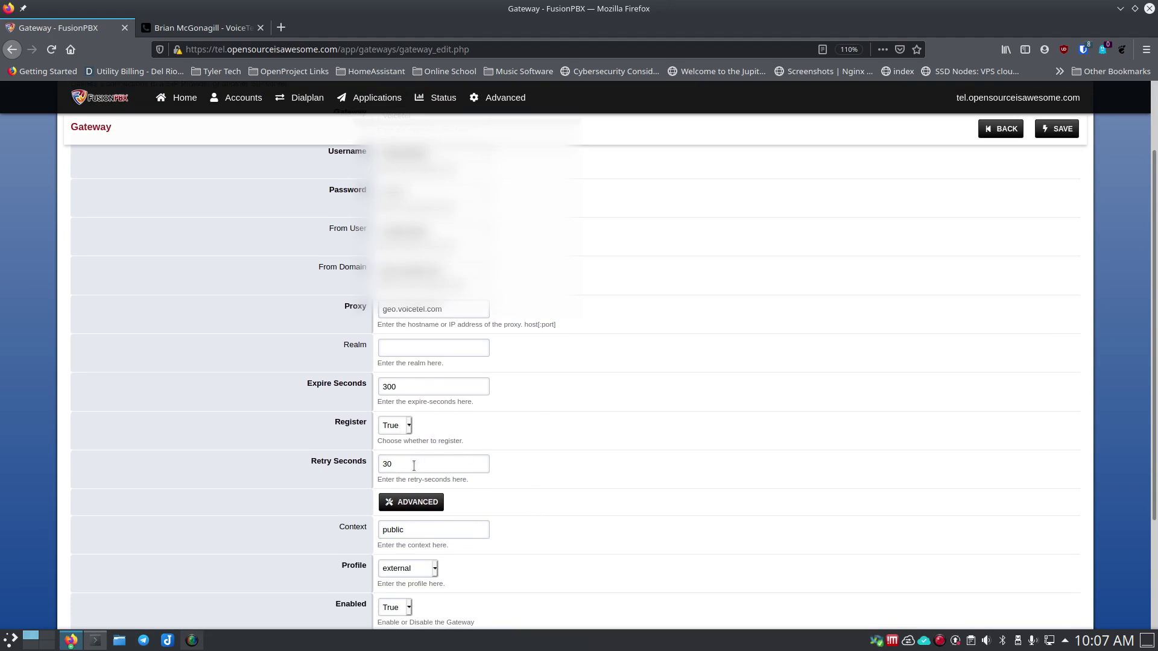
drag(399, 464, 367, 464)
text(500)
click(506, 484)
drag(423, 463, 359, 462)
text(600)
click(529, 491)
Give the gateway the description Voicetel-gateway and save it.
scroll(541, 499, down, 3)
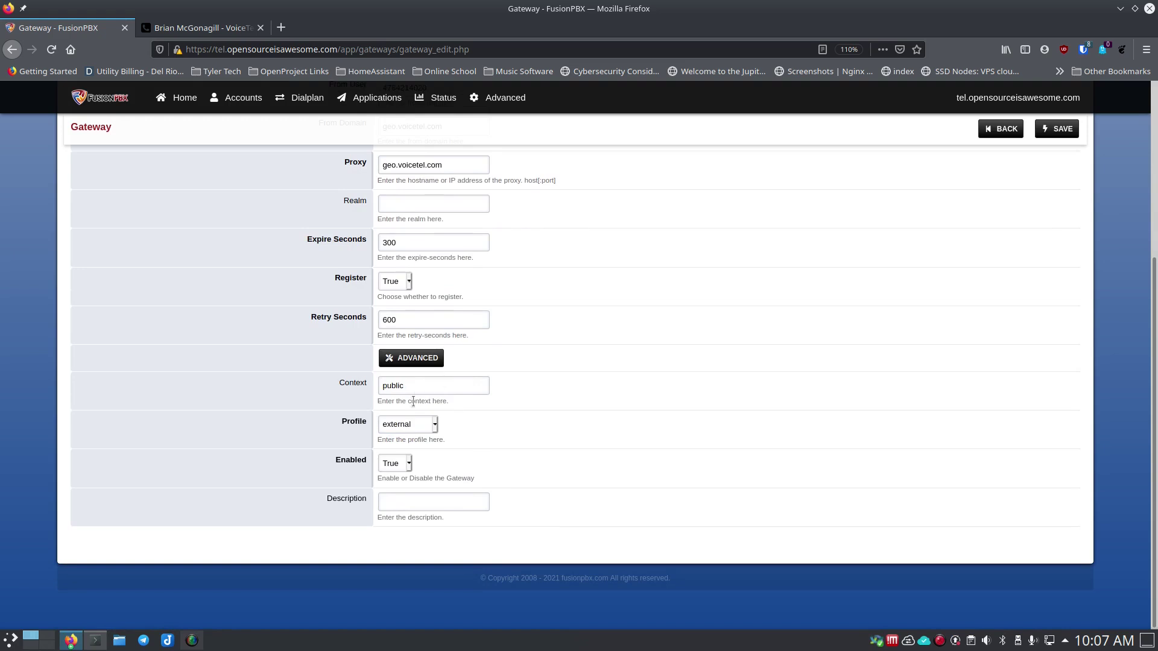
click(408, 504)
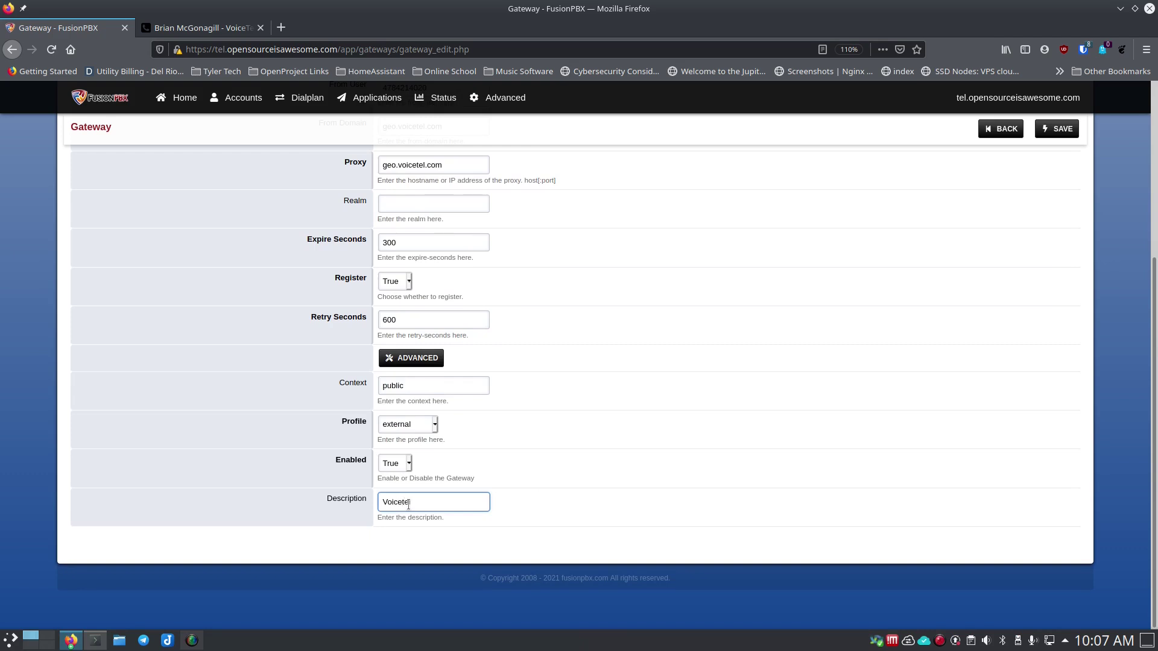
text(way)
click(1046, 129)
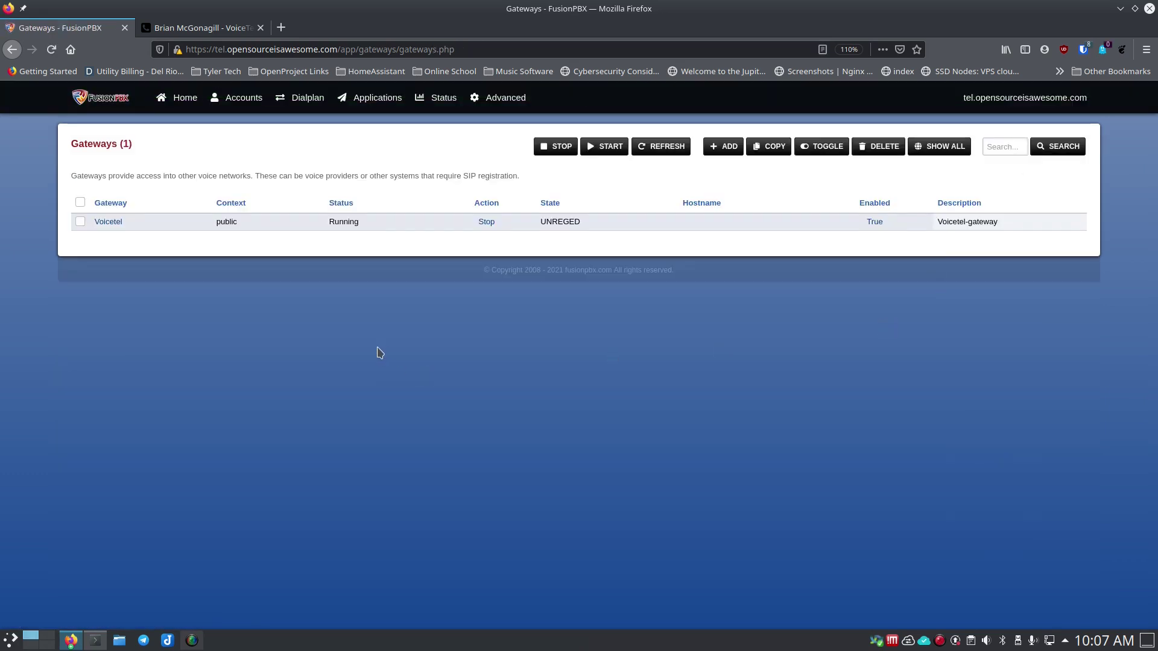
Start a new outbound route and choose Voicetel as its gateway.
mouse_move(236, 100)
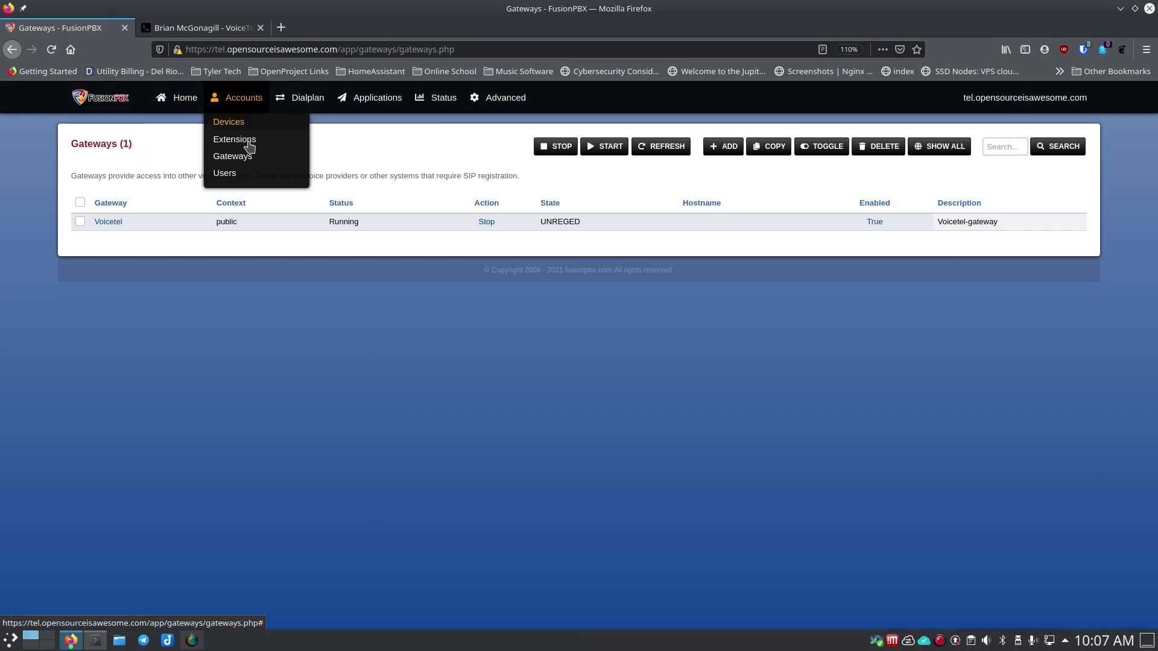
mouse_move(305, 97)
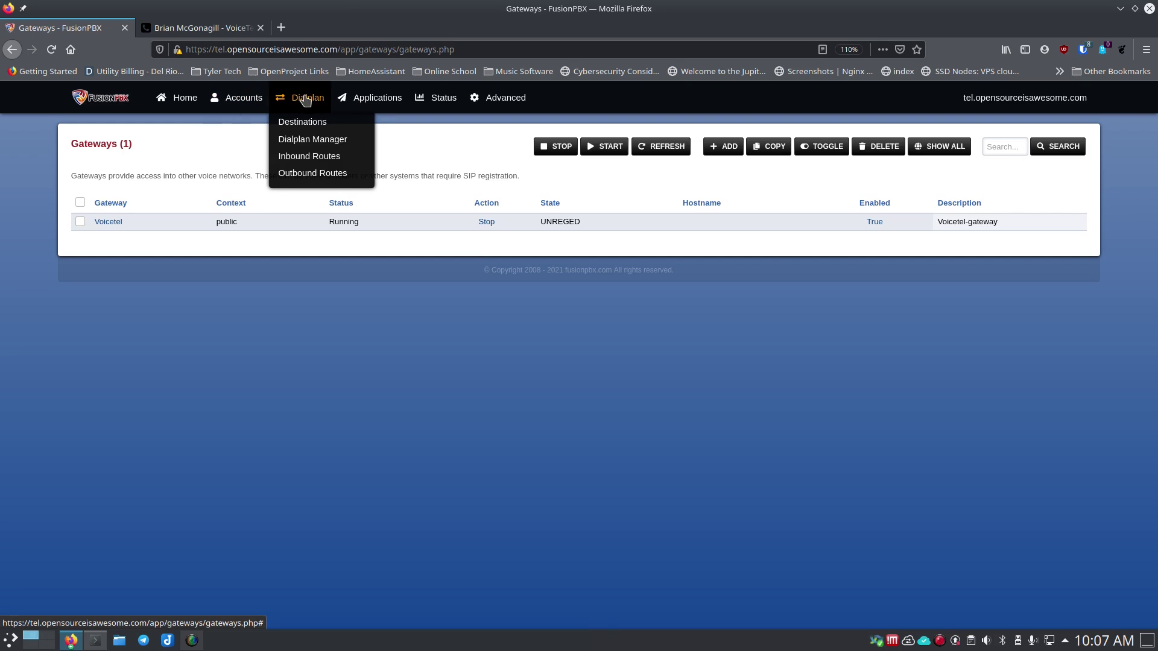
click(304, 174)
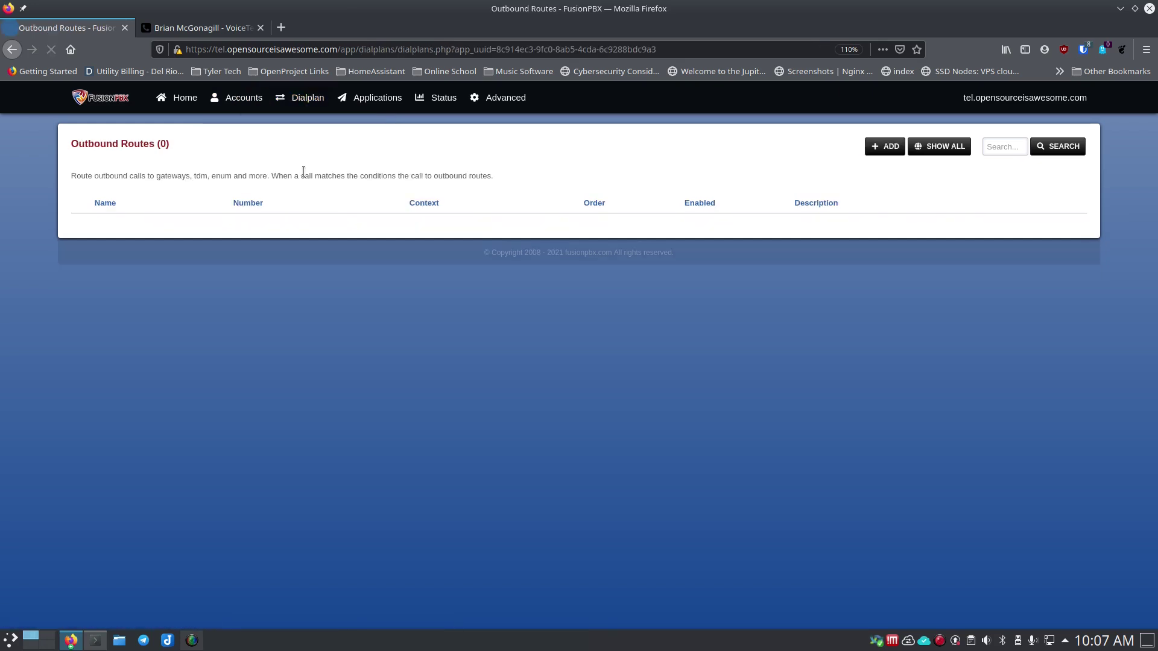
click(887, 148)
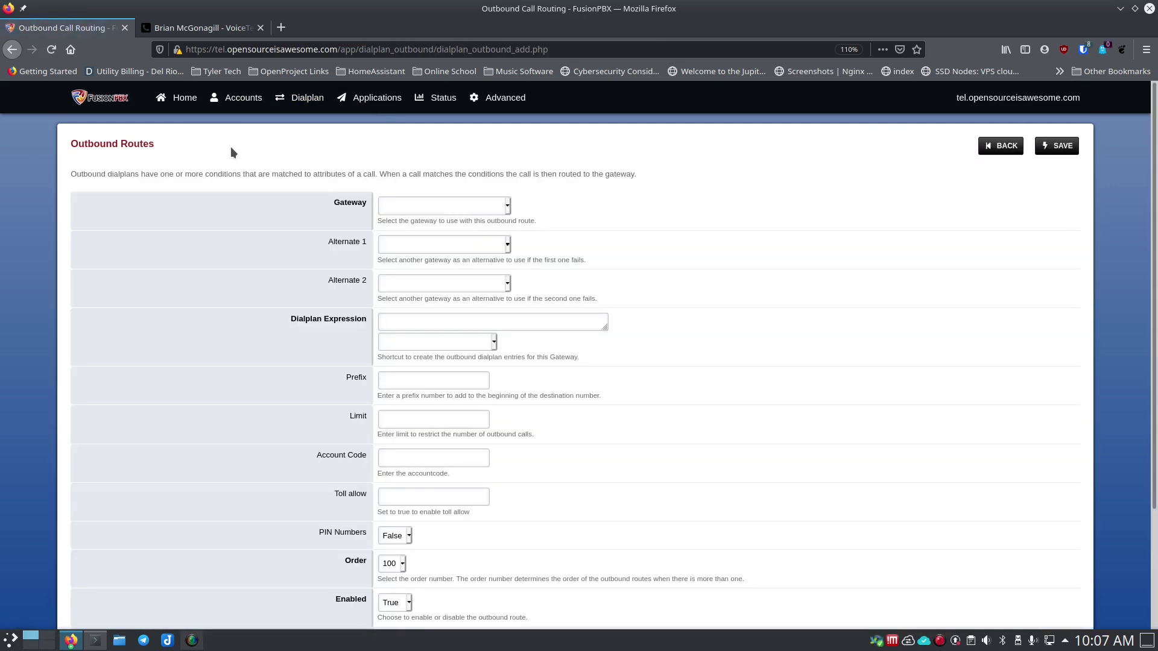
click(507, 210)
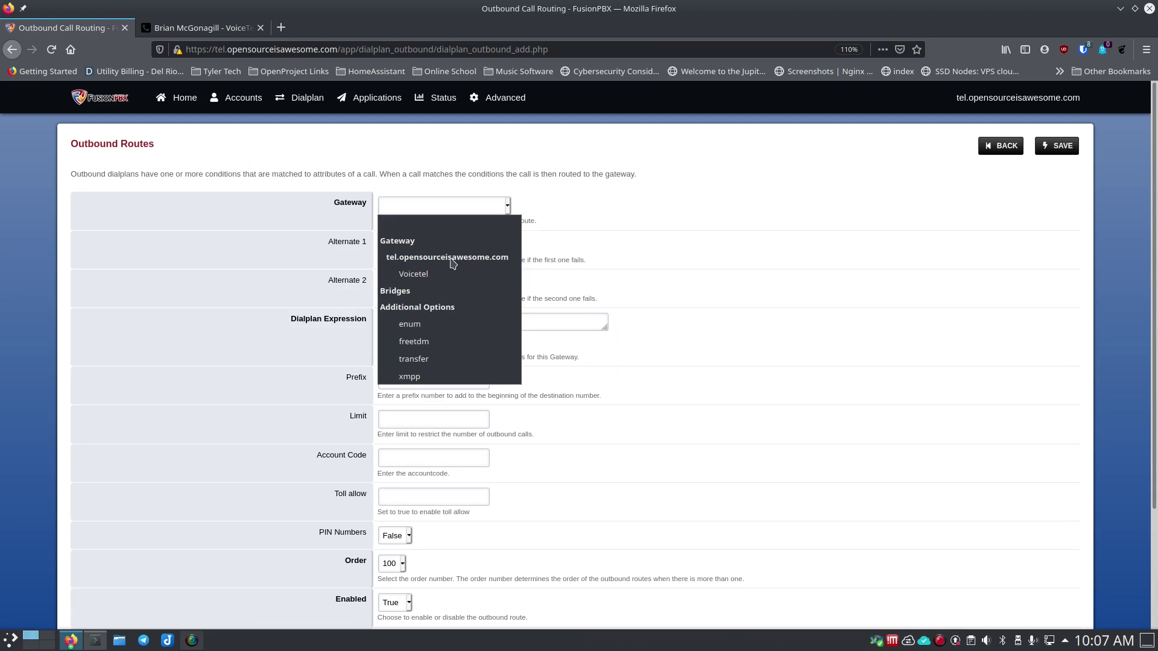
click(441, 277)
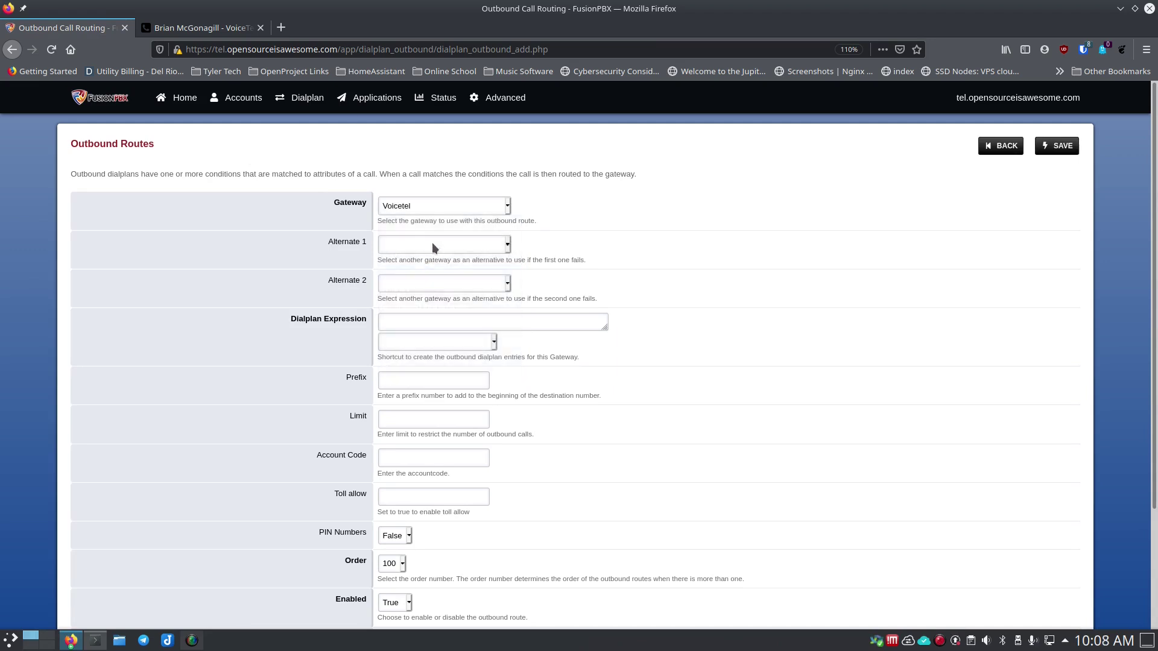
Copy the expression ^(?:\+?1)?(\d{10})$ from VoiceTel's outbound route settings into the route's Dialplan Expression field.
key(ctrl+Tab)
drag(156, 526, 244, 525)
key(ctrl+c)
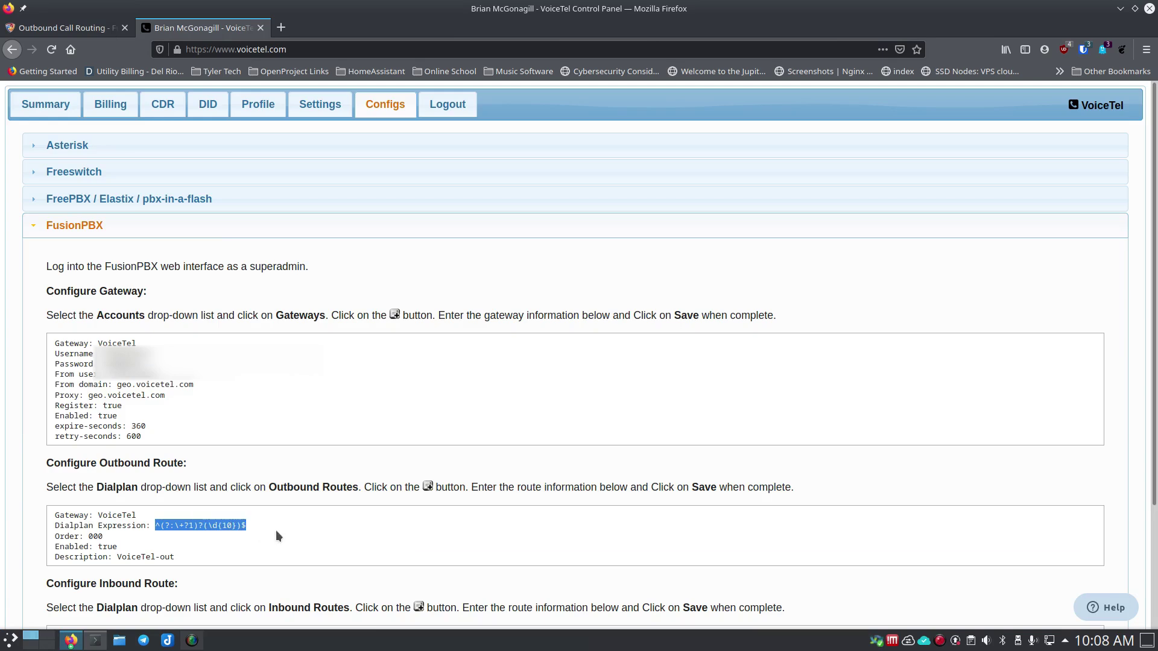
click(106, 28)
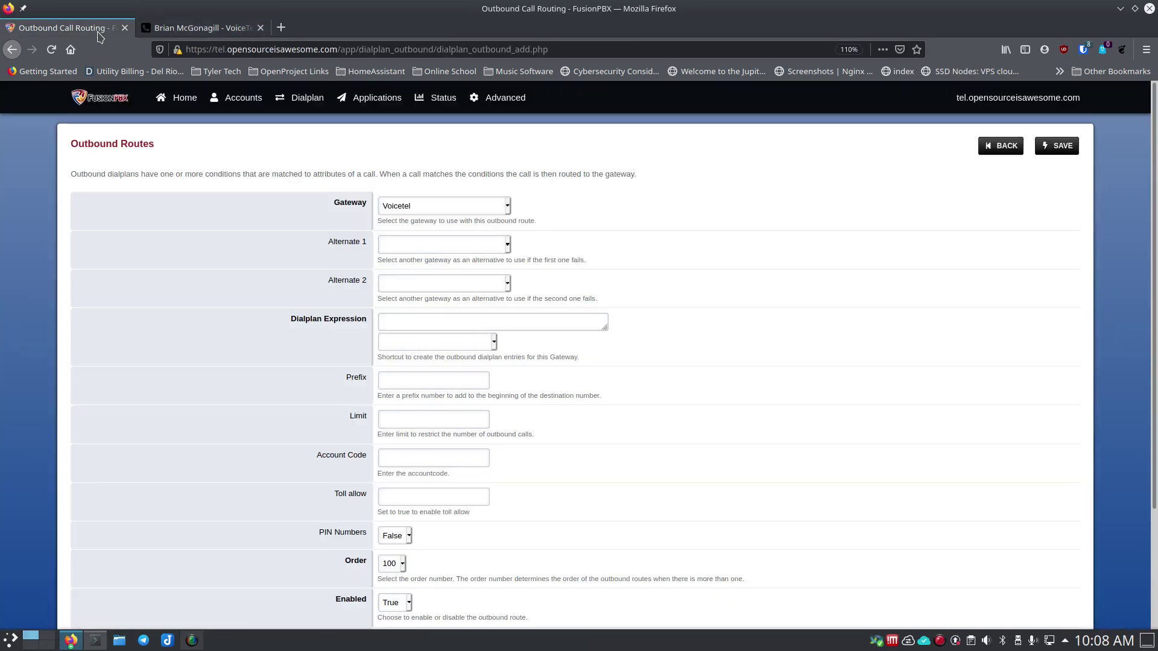
click(394, 322)
key(ctrl+v)
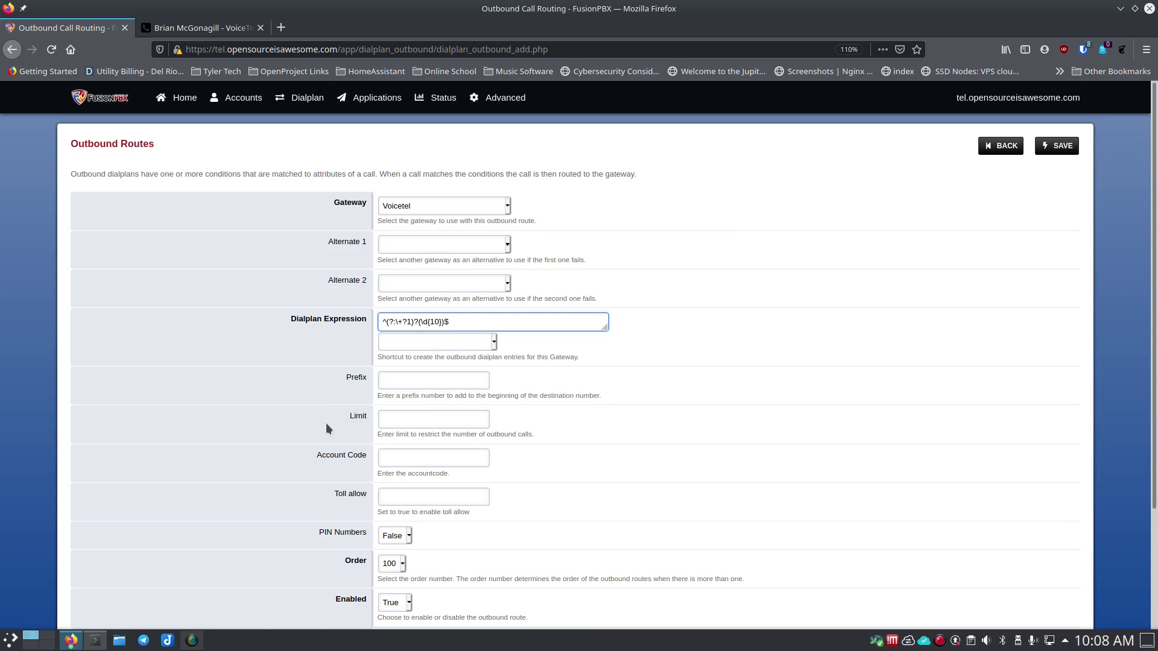
Look through the available order numbers for the outbound route and choose 100.
scroll(326, 428, down, 3)
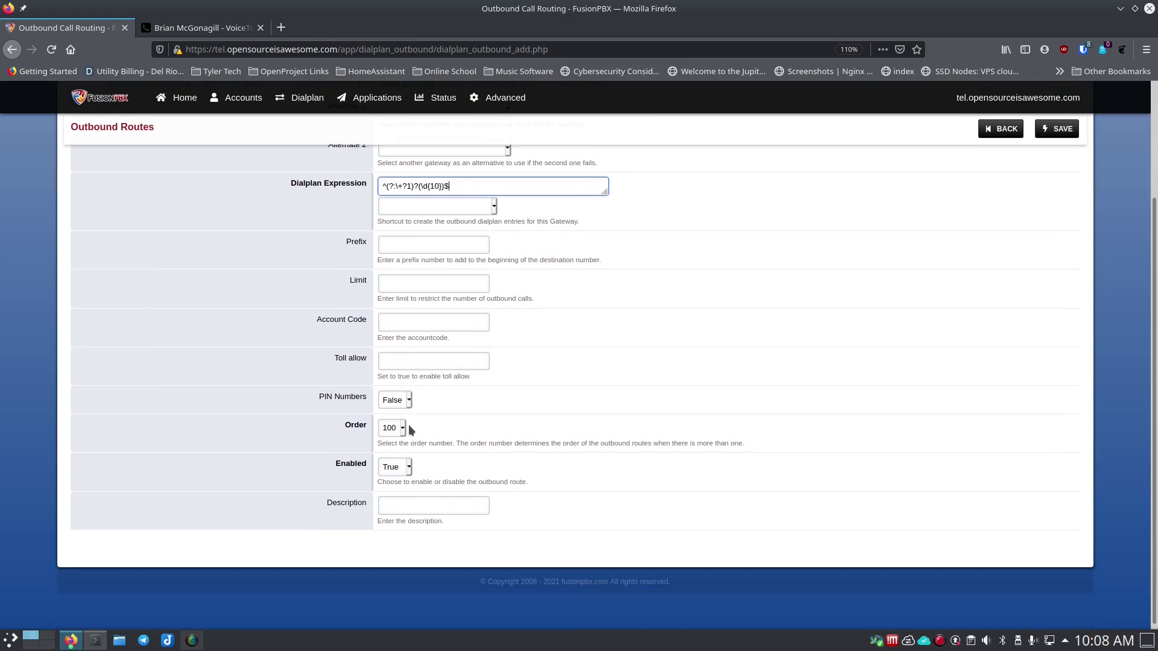
click(402, 429)
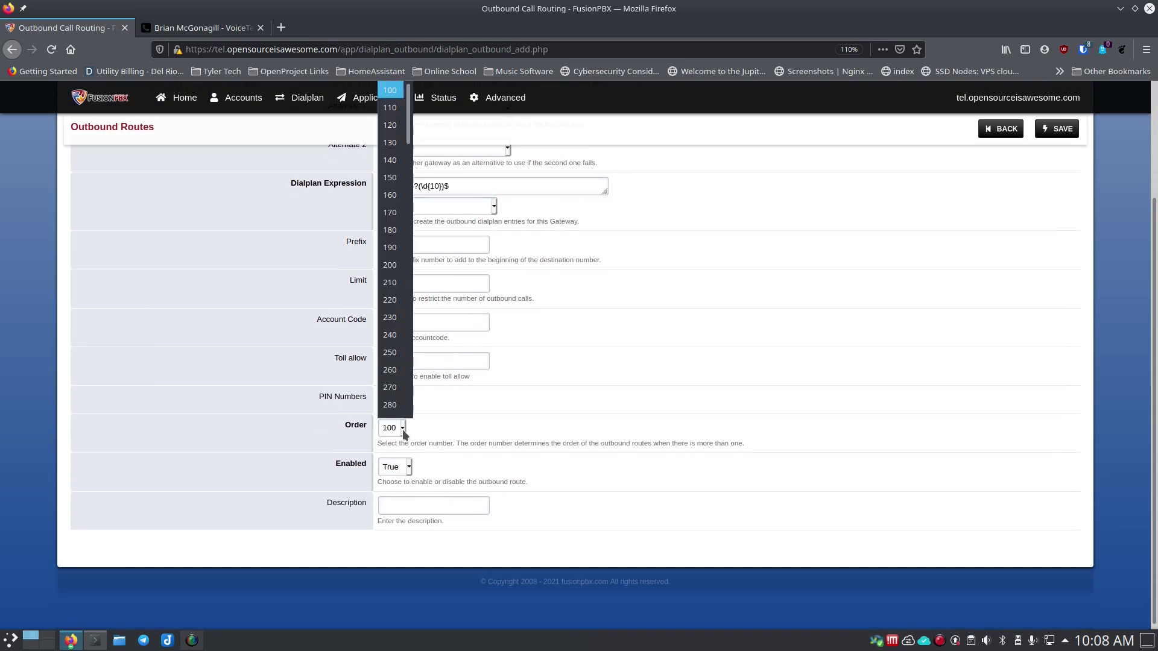
click(392, 97)
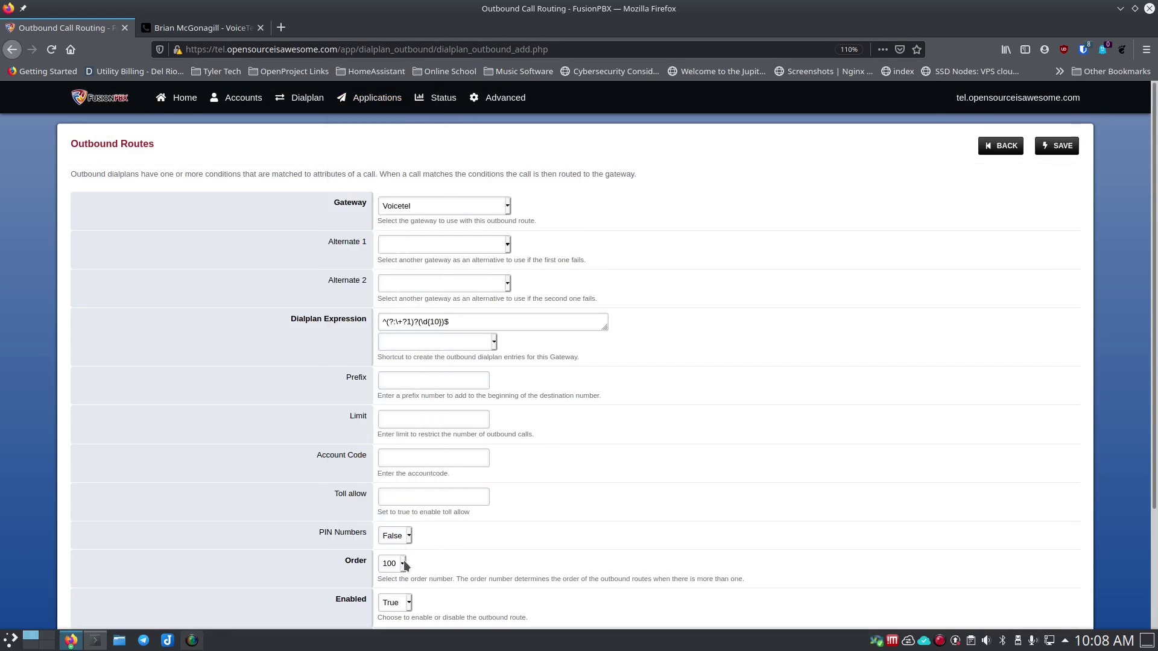
click(401, 563)
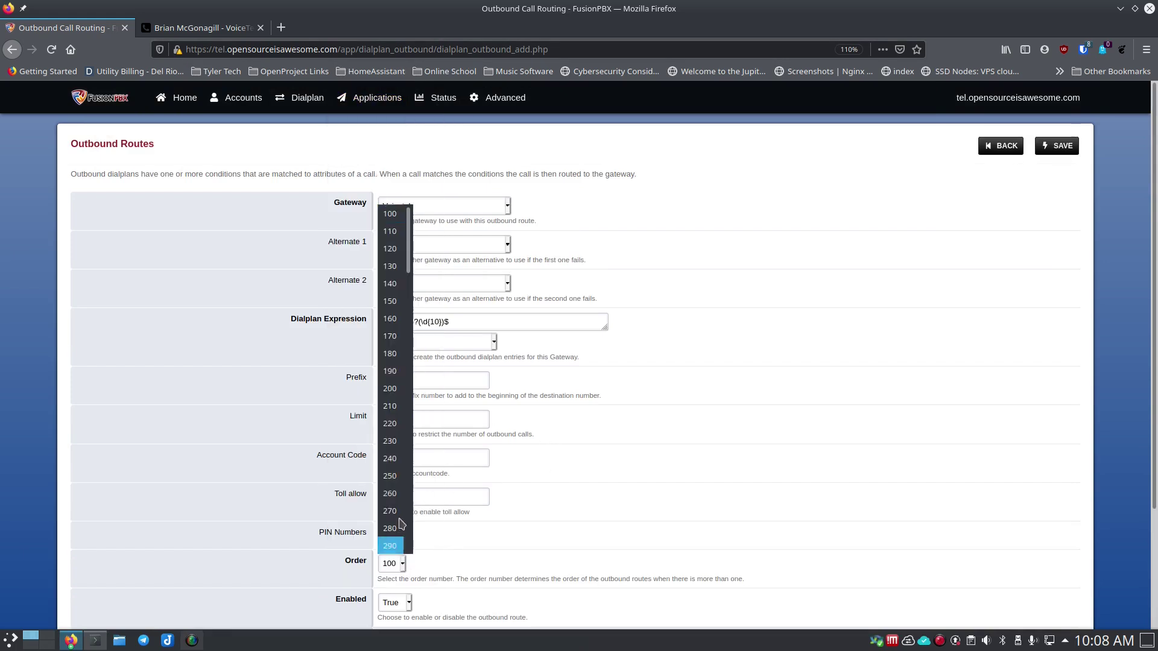
click(390, 214)
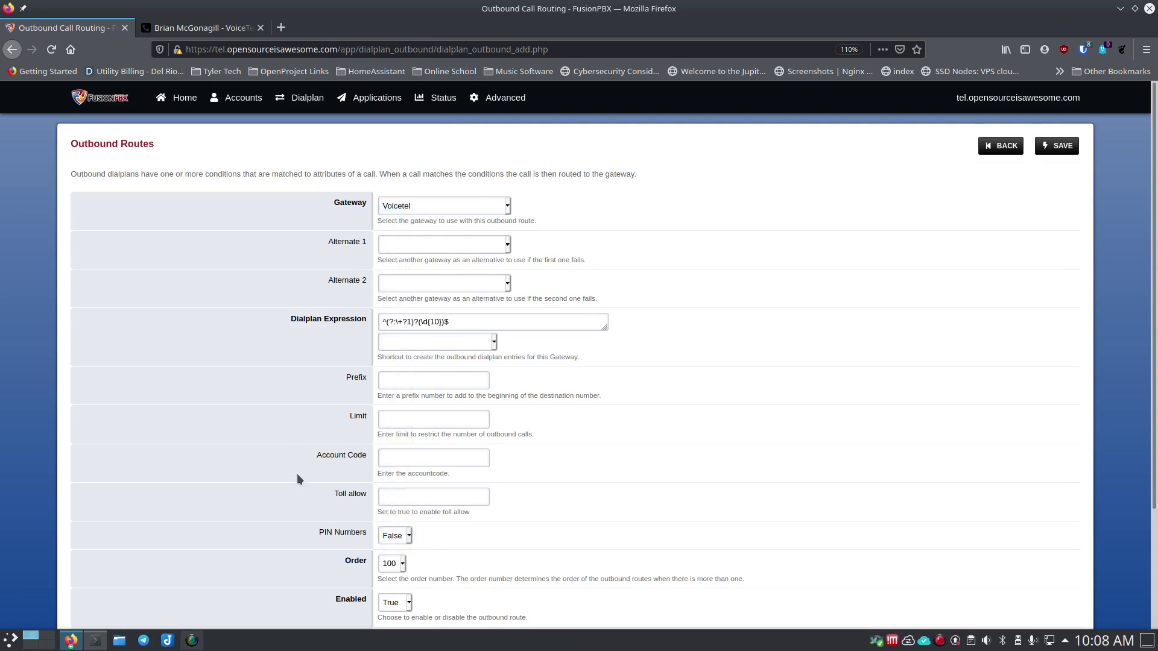
Give the outbound route the description Voicetel-out and save it.
scroll(296, 478, down, 3)
click(399, 504)
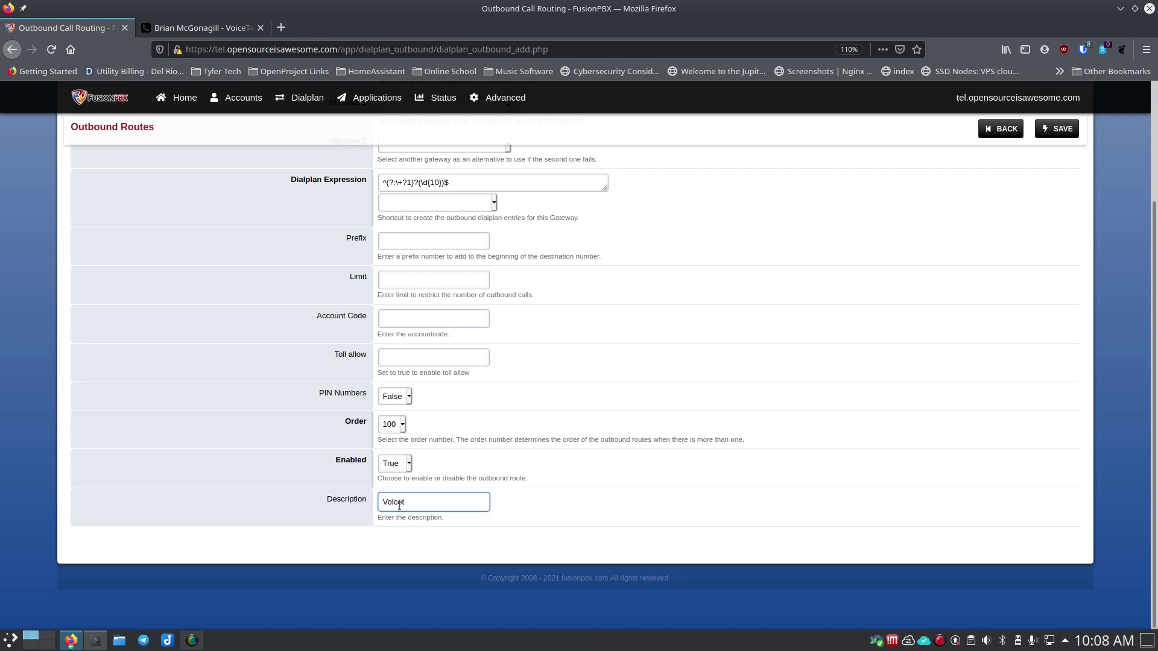
text(Voicetel-out)
click(1057, 131)
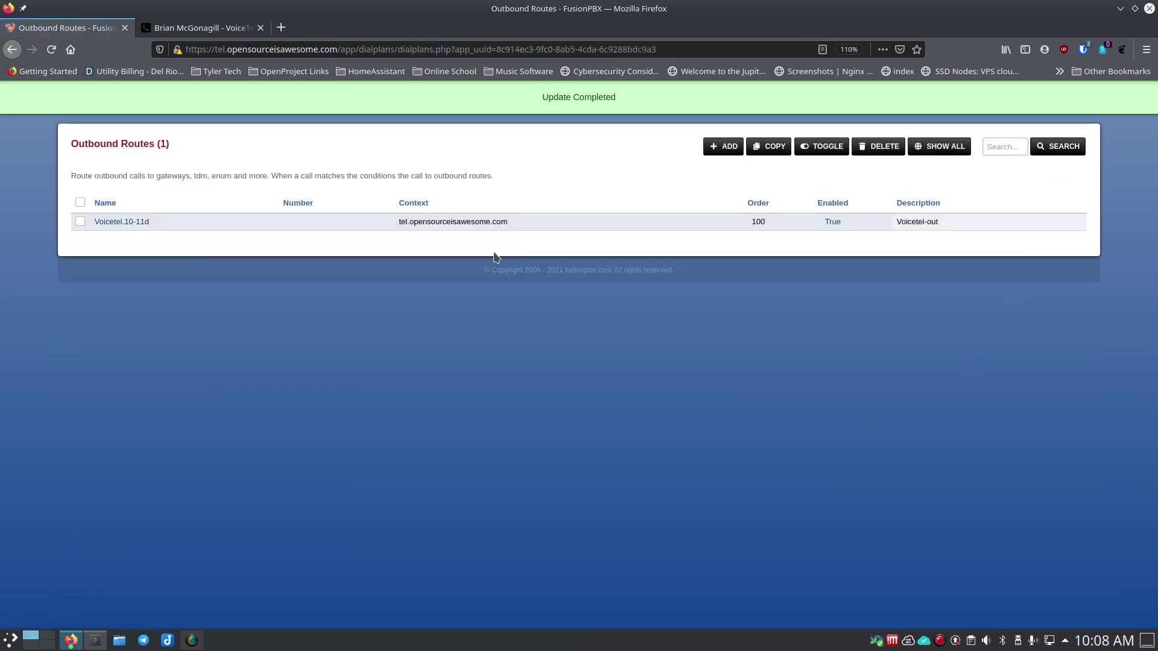
Open the Voicetel outbound route for editing, set its Order to 000 and save the change.
click(133, 223)
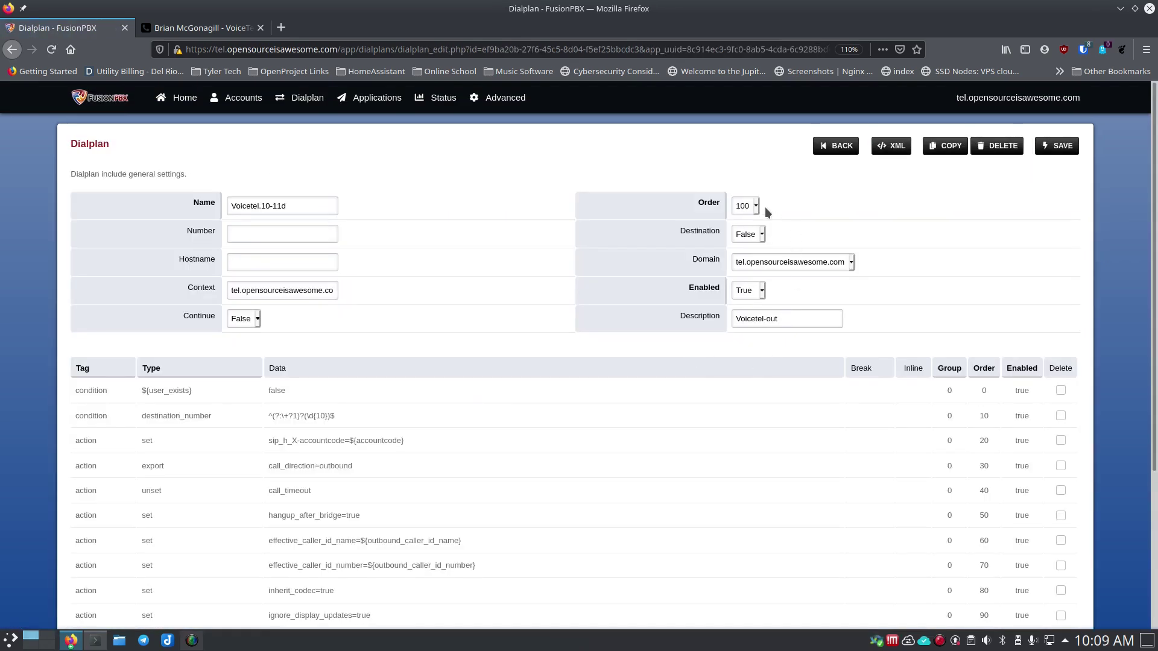
click(755, 207)
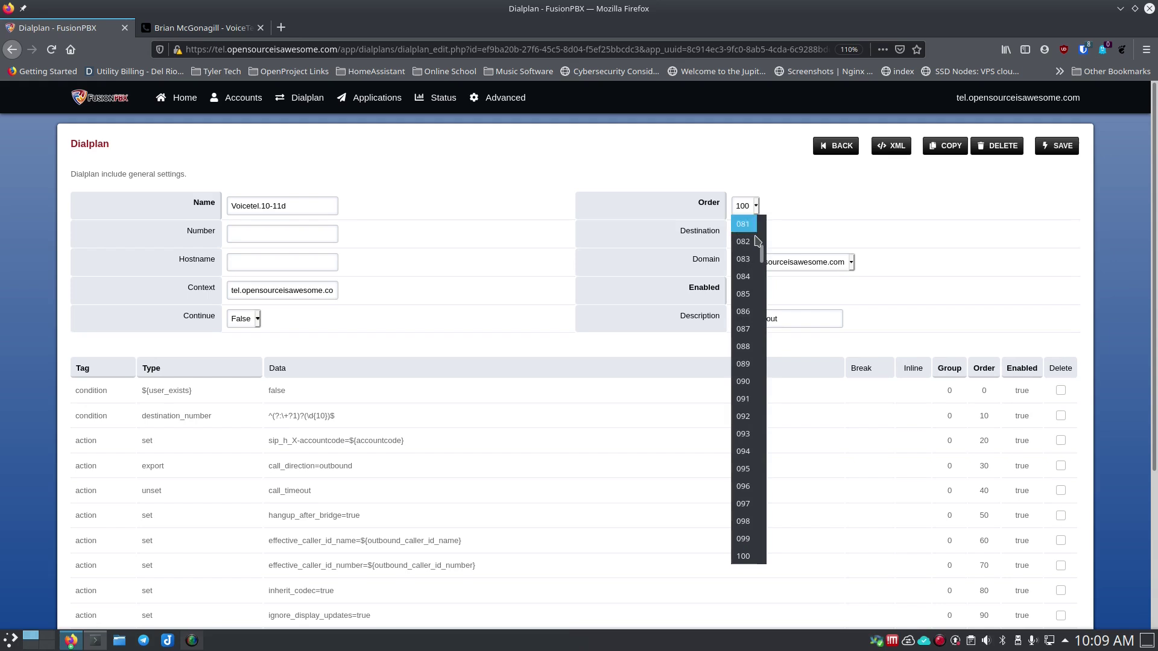
scroll(751, 254, up, 10)
click(743, 224)
key(Tab)
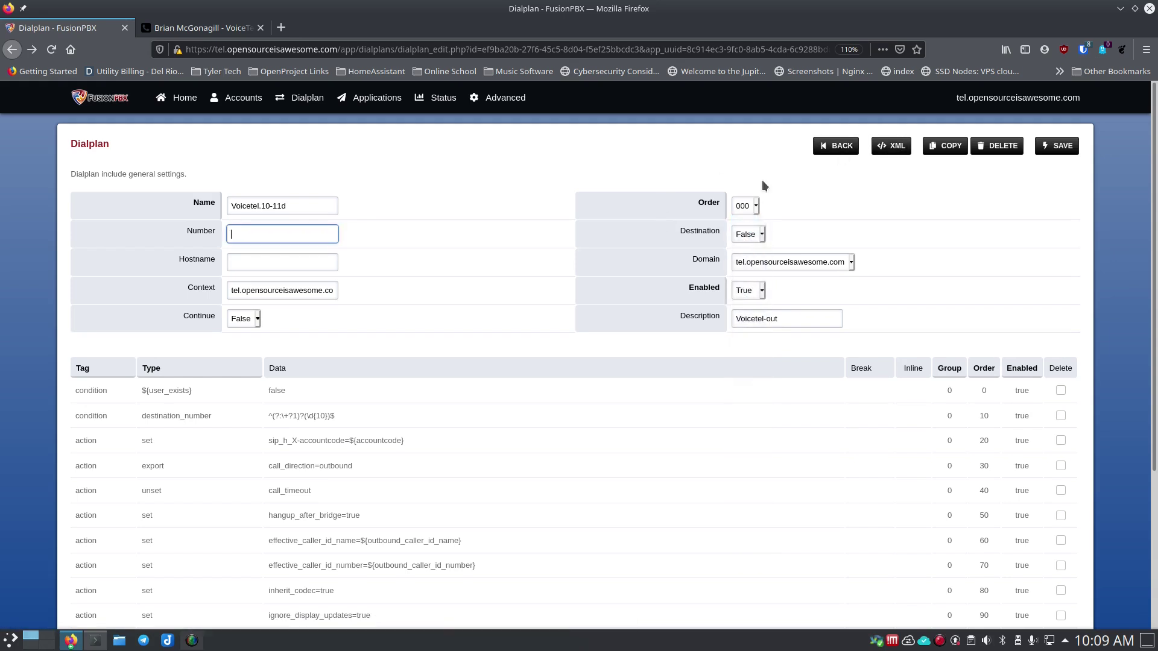
click(1058, 147)
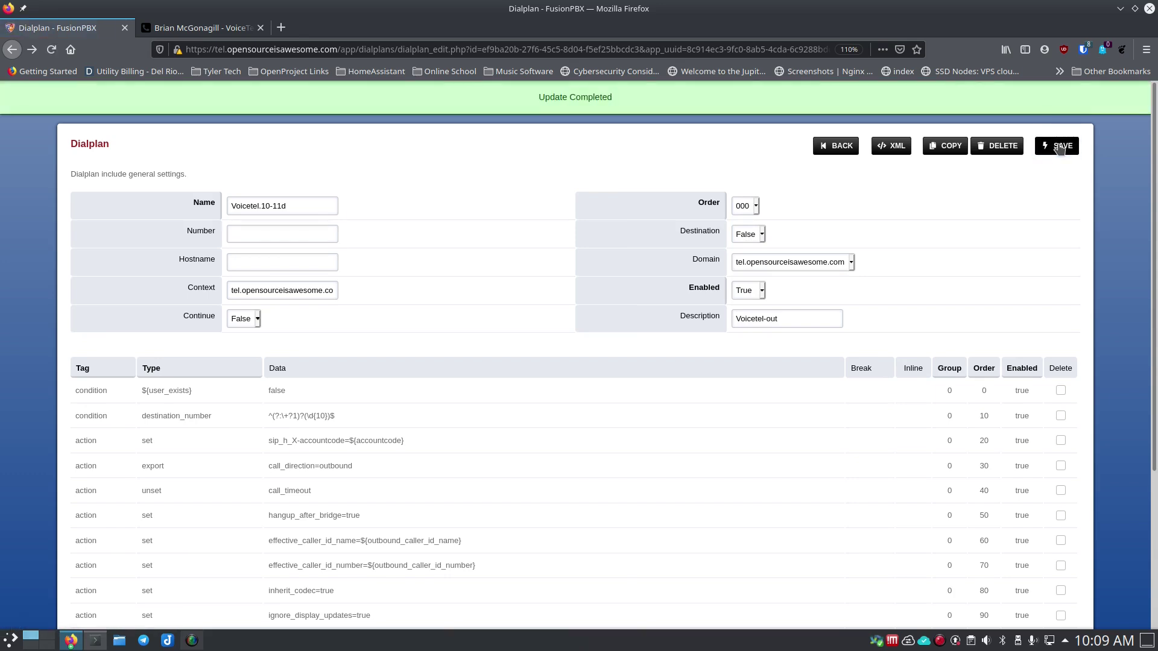
Start a new inbound route and name it Voicetel-In.
mouse_move(172, 106)
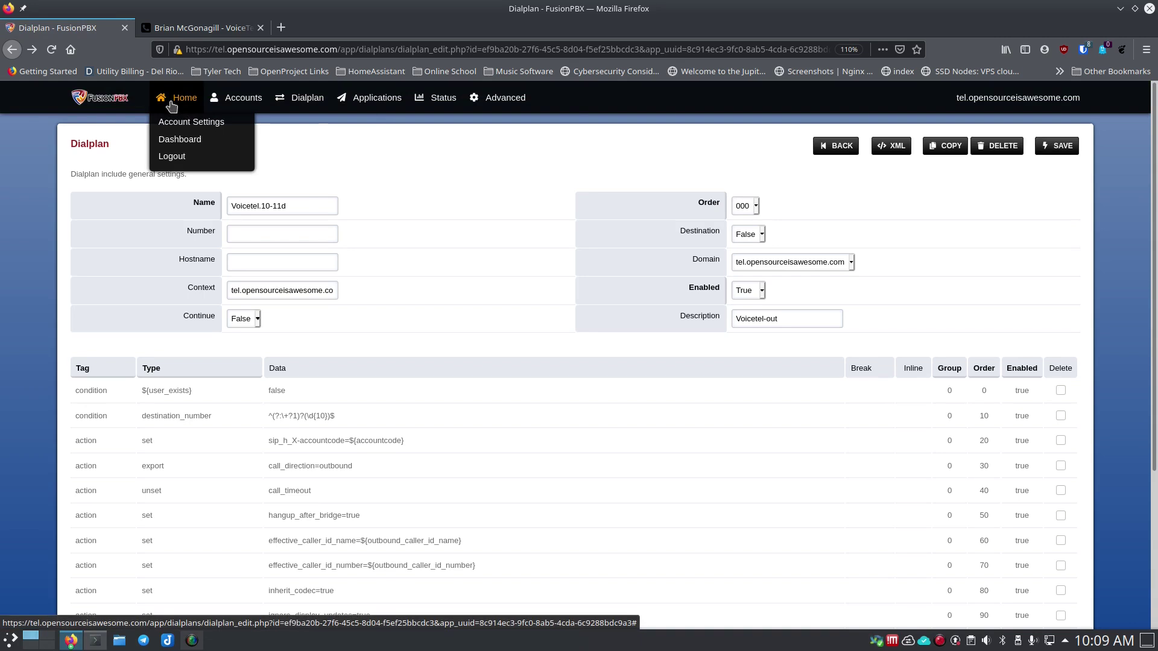
mouse_move(300, 101)
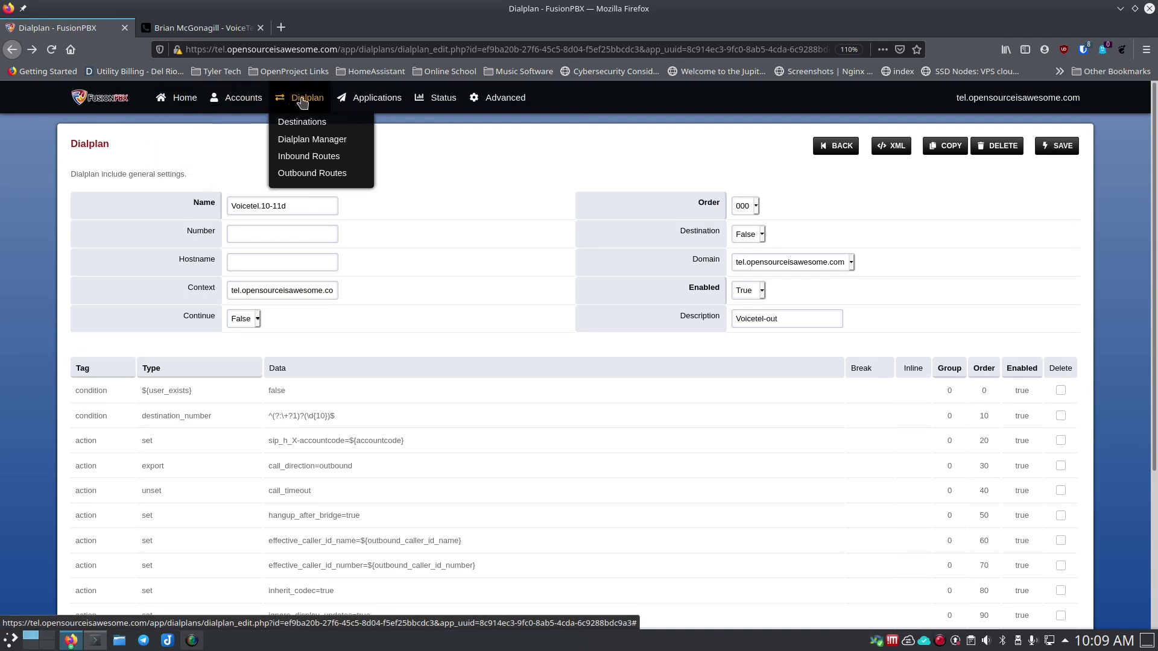
click(307, 157)
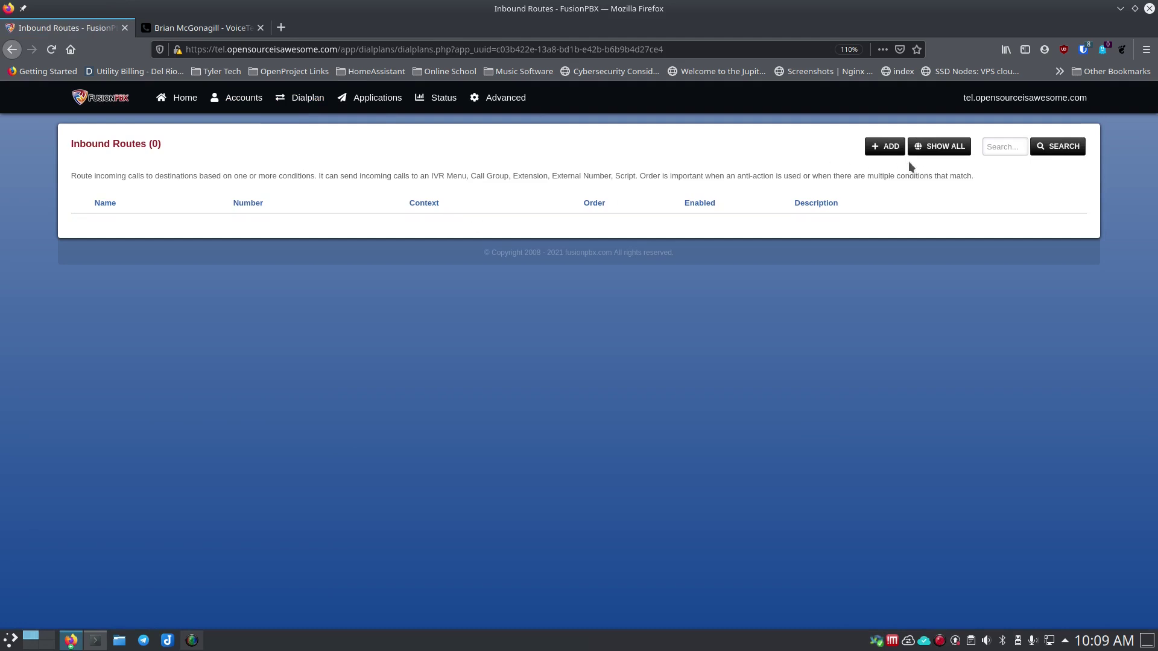
click(890, 152)
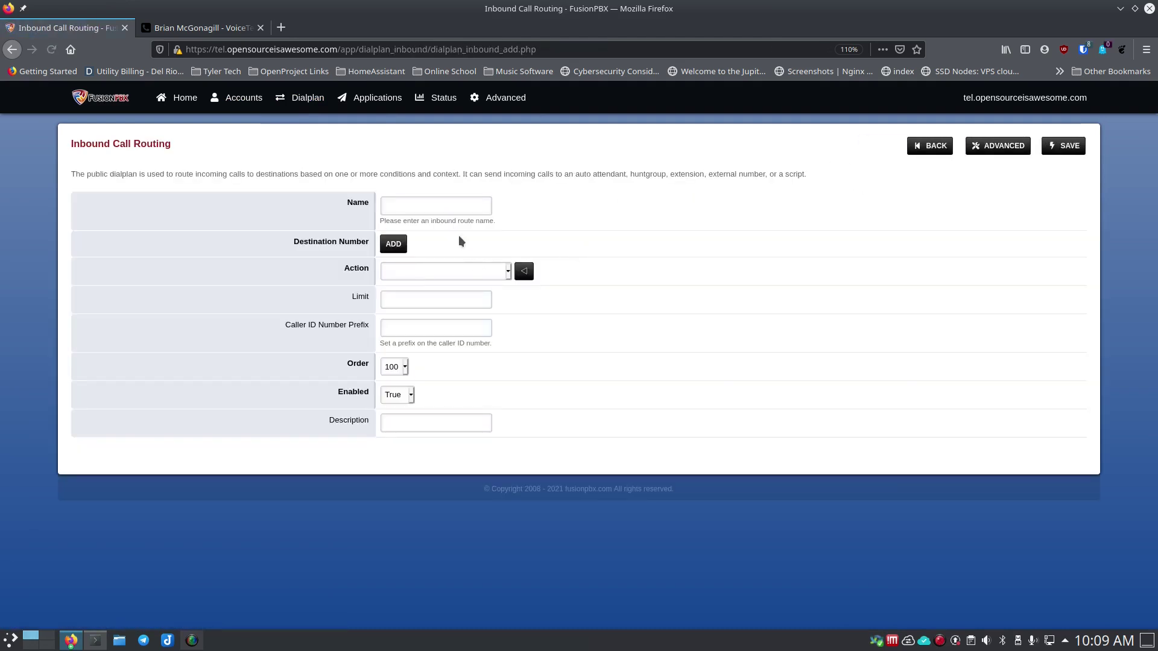
click(431, 207)
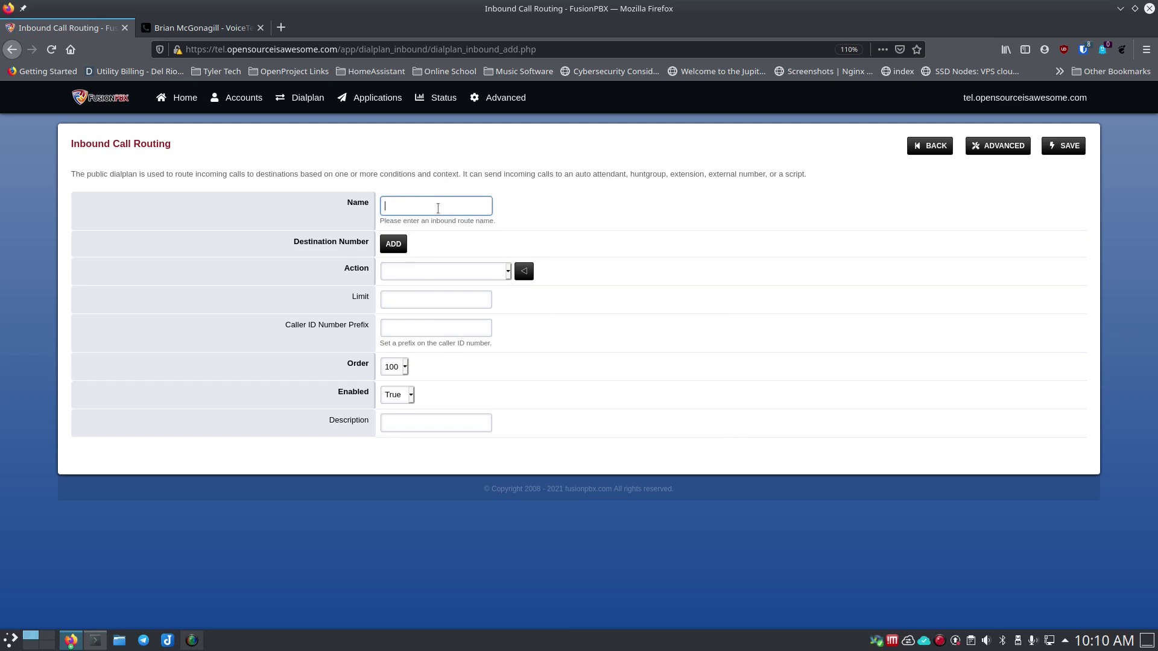
text(Voicetel-In)
Replace the inbound route's name with VoiceTel DID, copied from VoiceTel's inbound route settings.
mouse_move(231, 104)
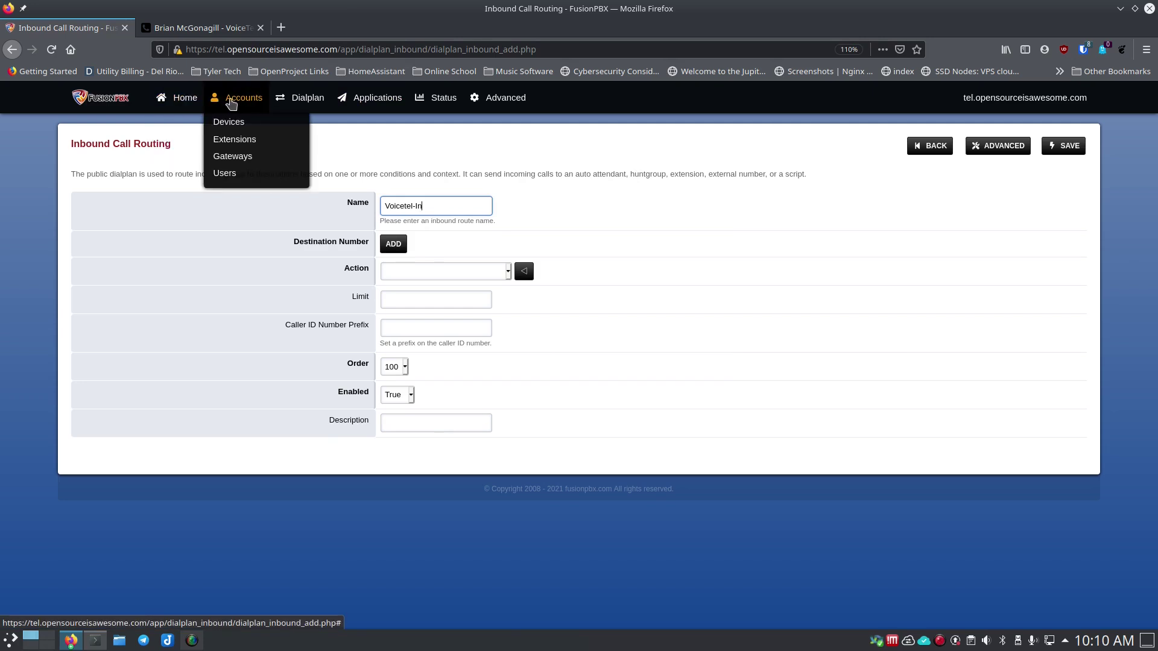
click(200, 28)
scroll(215, 462, down, 3)
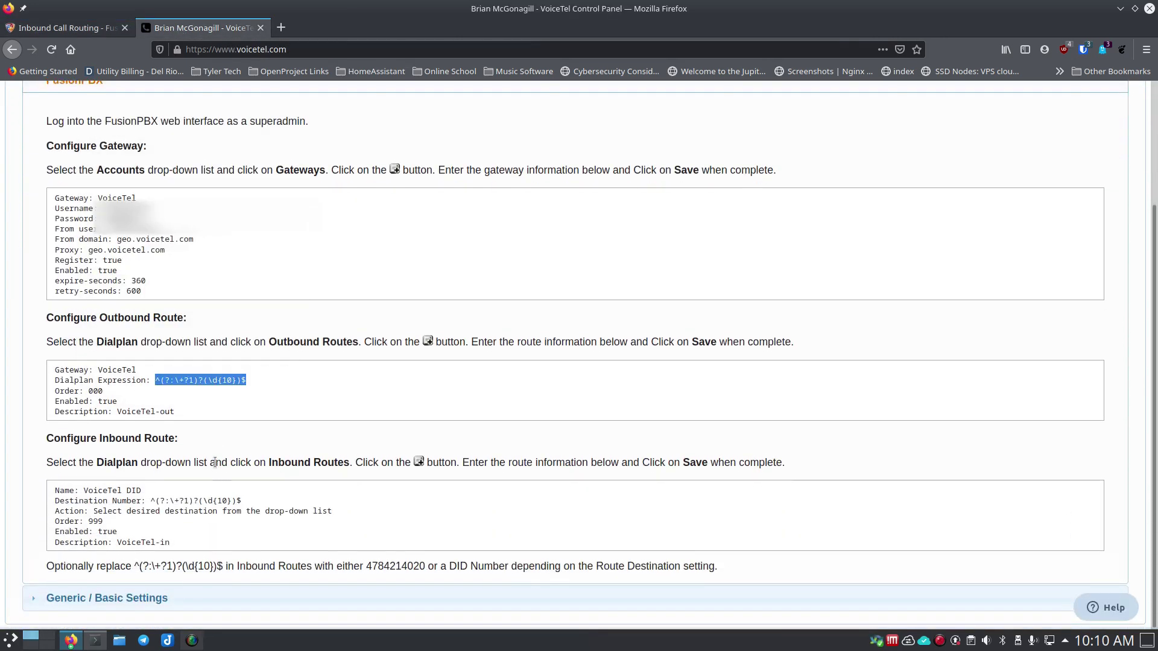
drag(143, 491, 85, 491)
key(ctrl+c)
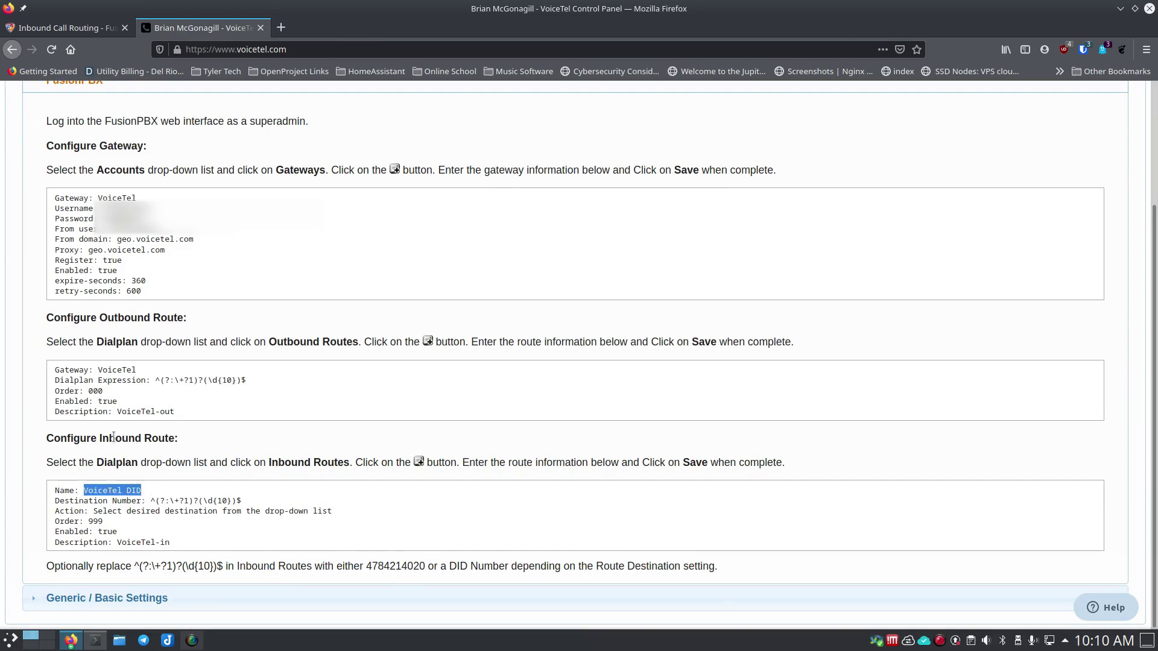
click(102, 29)
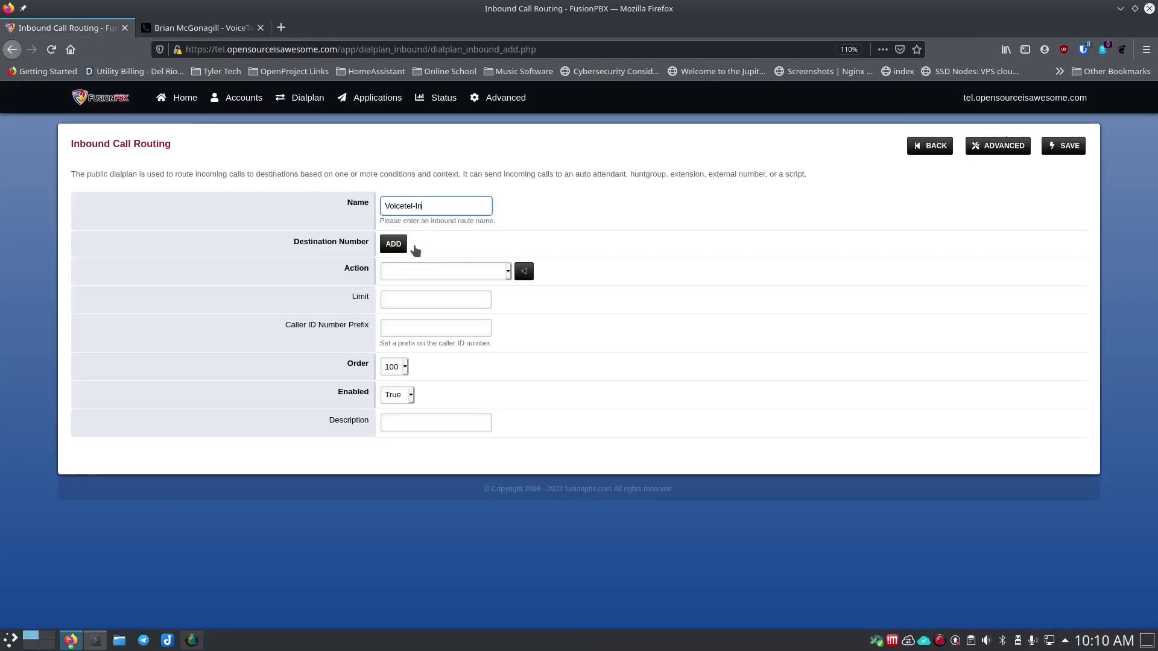
drag(432, 206, 337, 200)
key(ctrl+v)
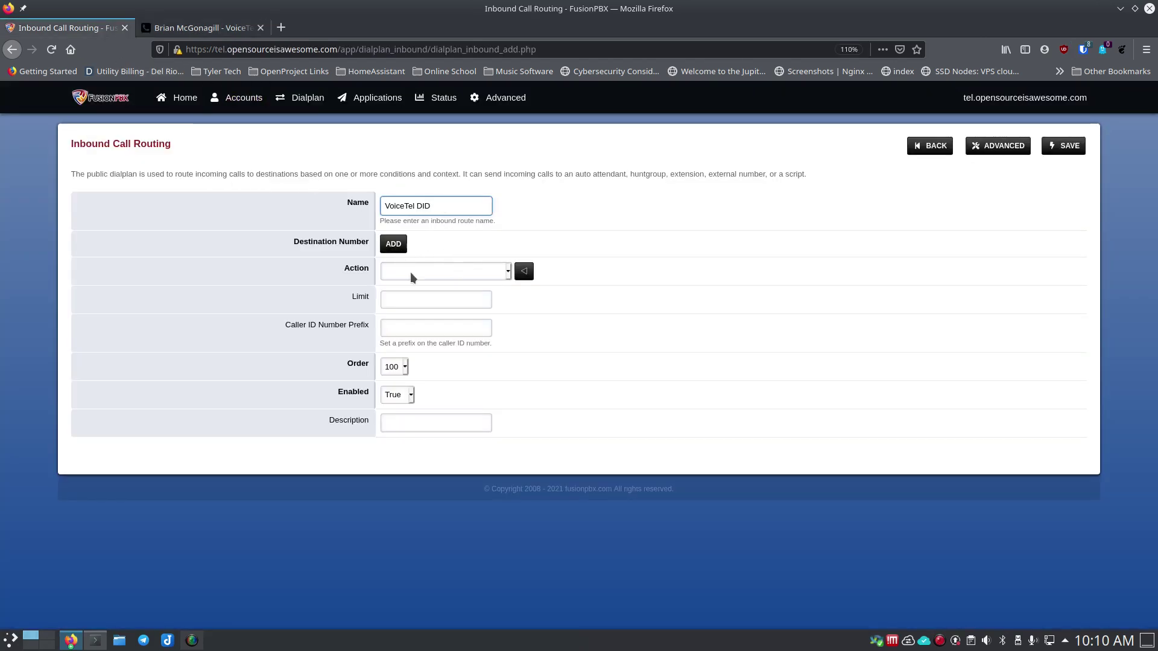
Open a new inbound destination, starting from the route's Destination Number setting.
click(392, 249)
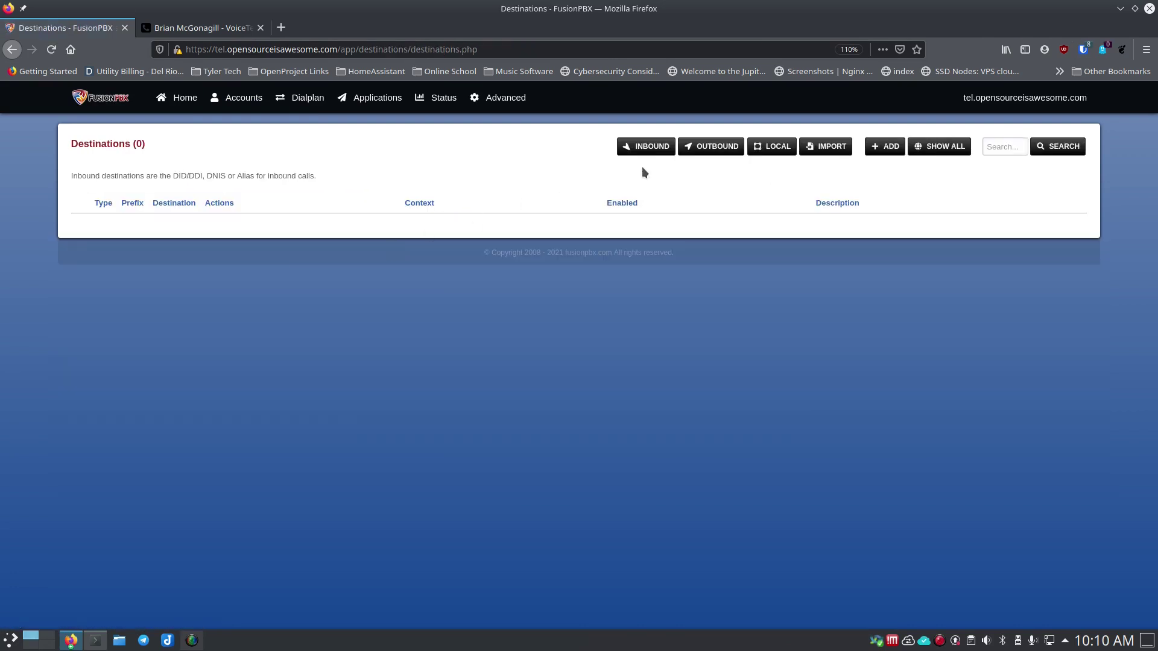
click(885, 146)
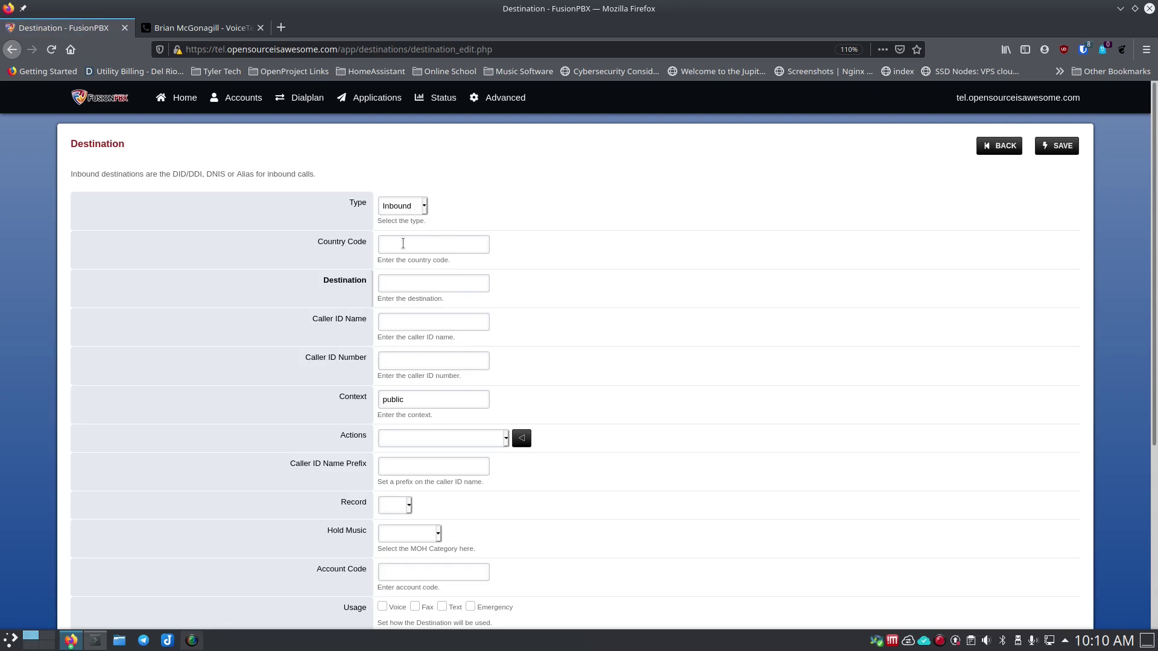
click(403, 243)
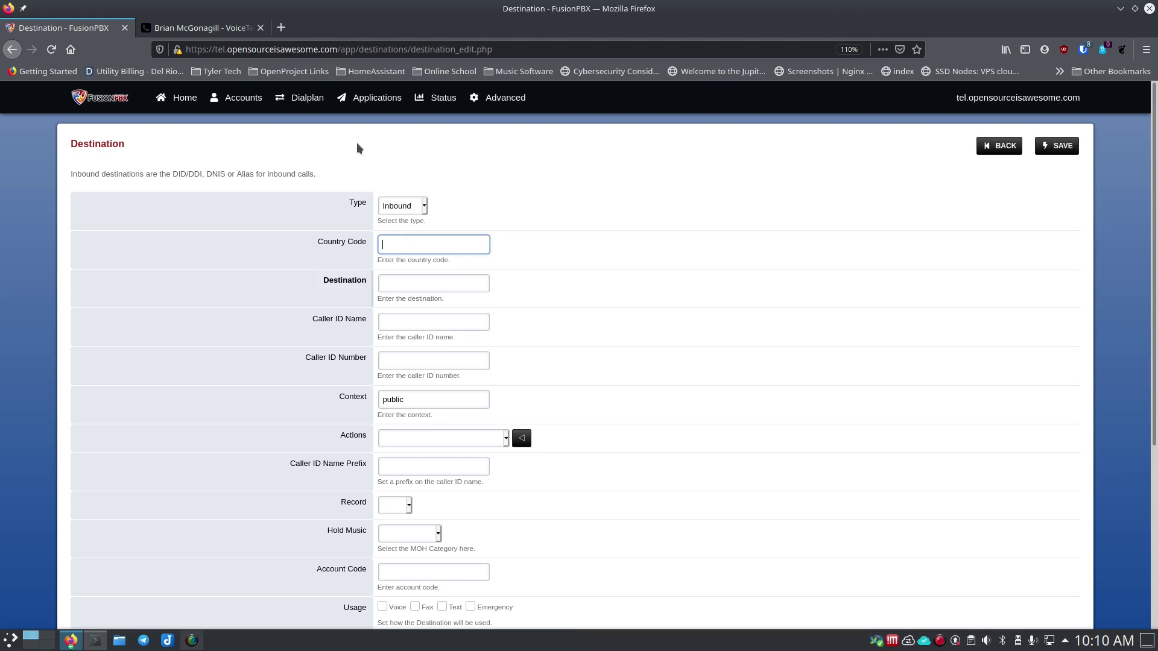
Copy the expression ^(?:\+?1)?(\d{10})$ from VoiceTel's inbound route settings into the Destination field and choose extension 101 as the action.
click(180, 32)
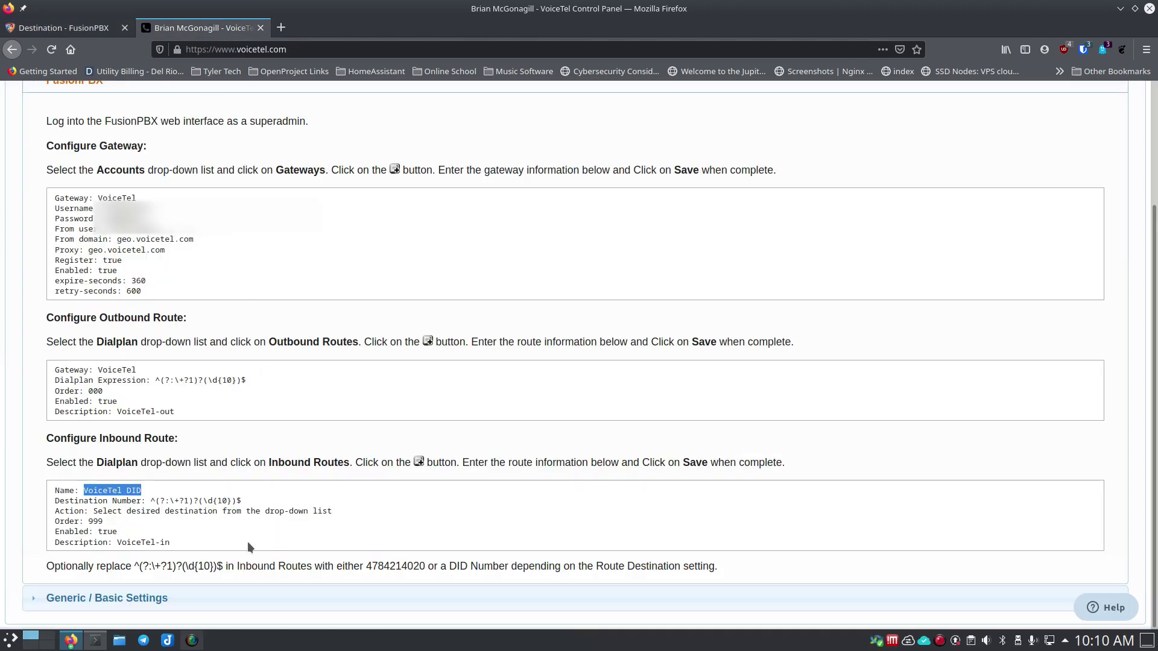
drag(151, 501, 243, 505)
key(ctrl+c)
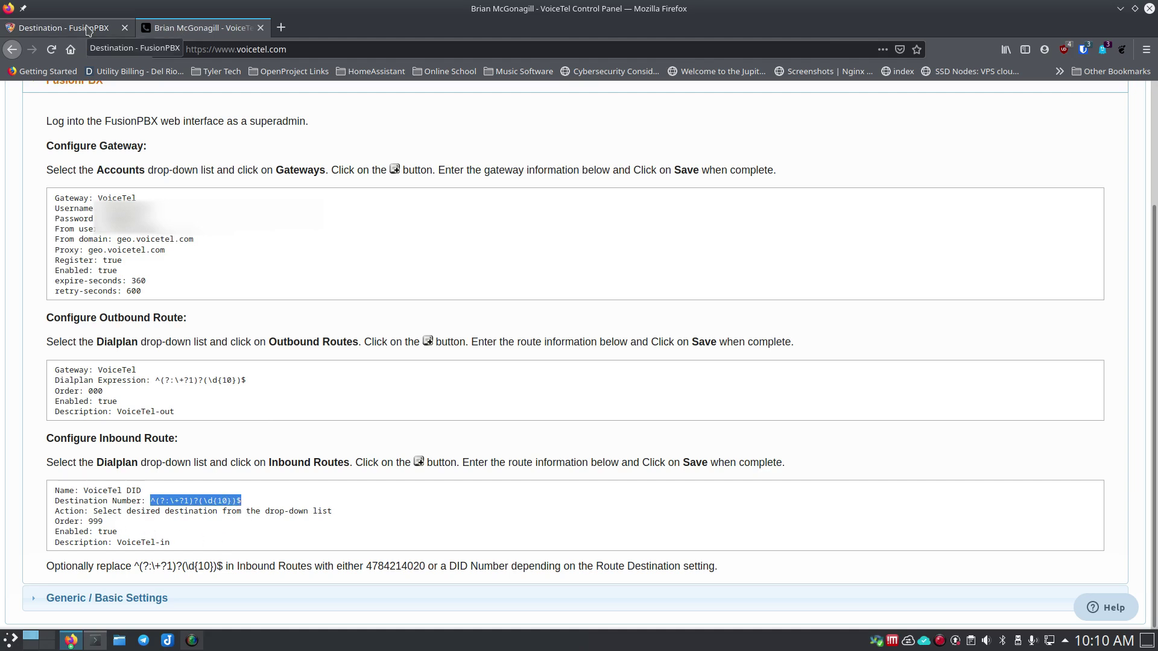
click(87, 29)
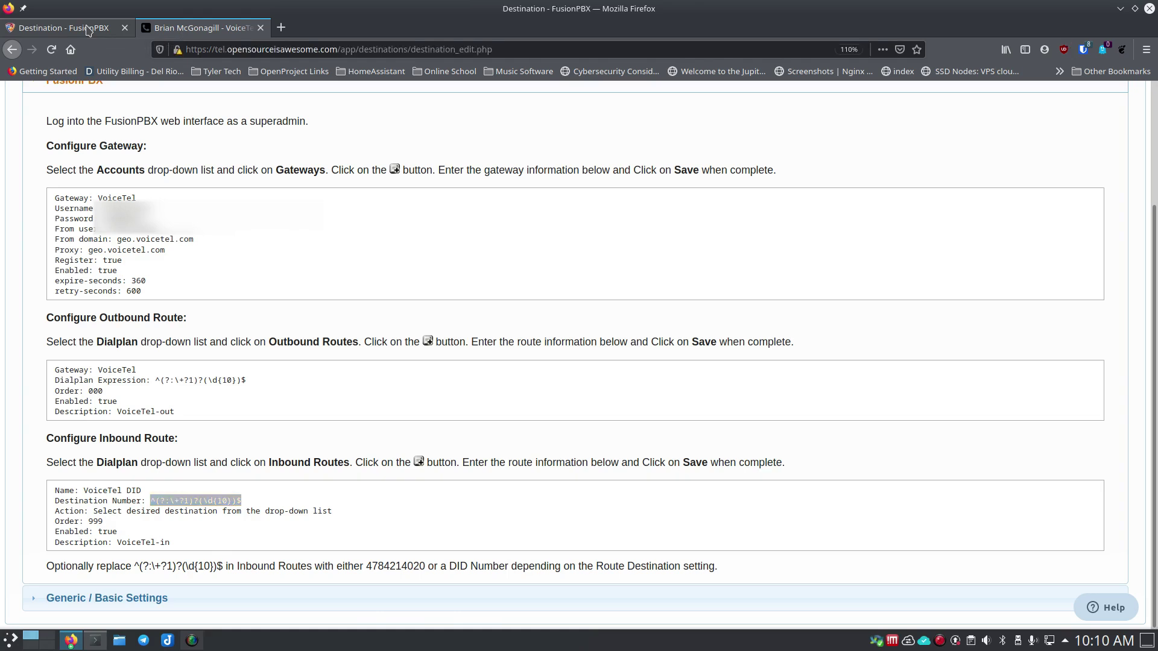
click(398, 283)
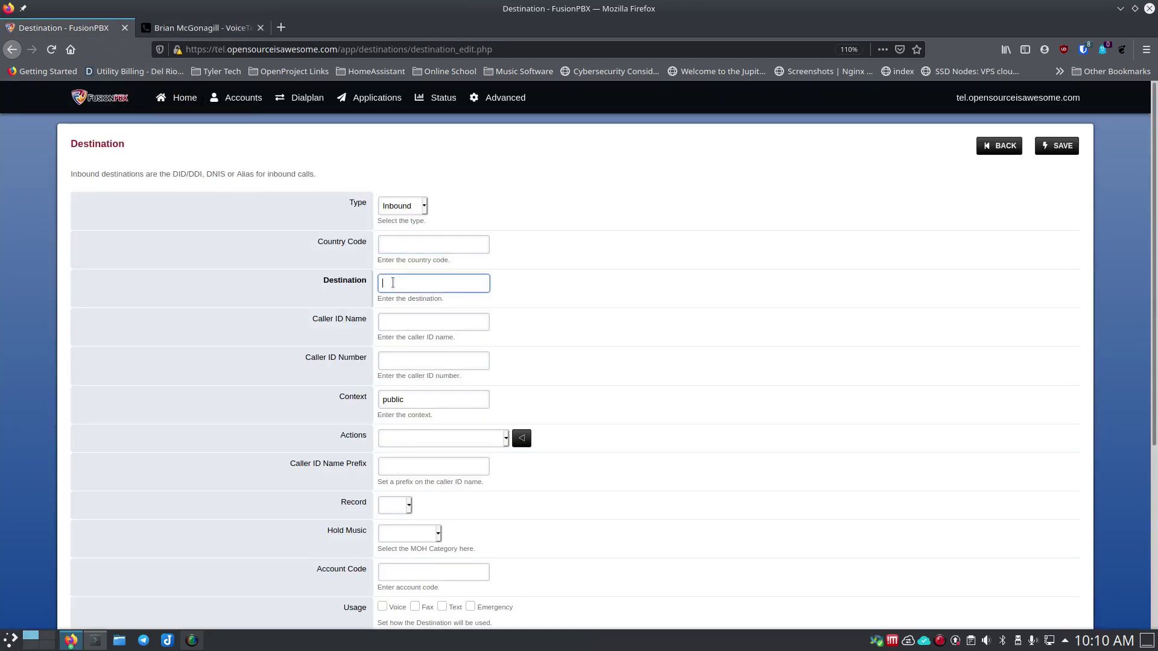
key(ctrl+v)
click(506, 439)
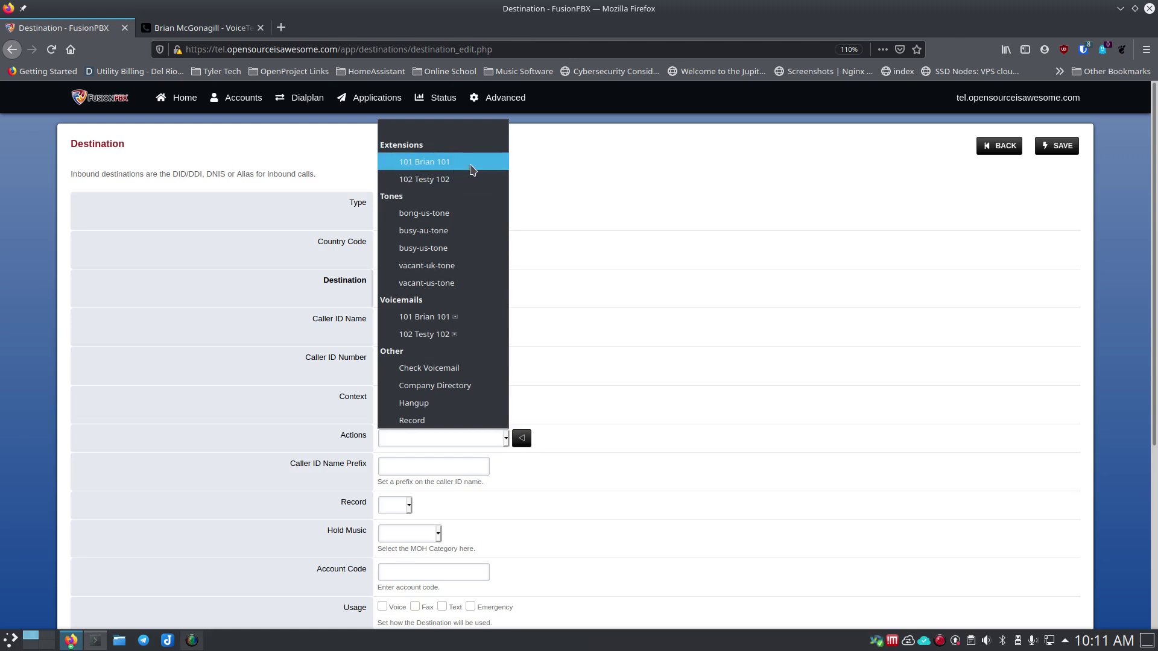
click(472, 170)
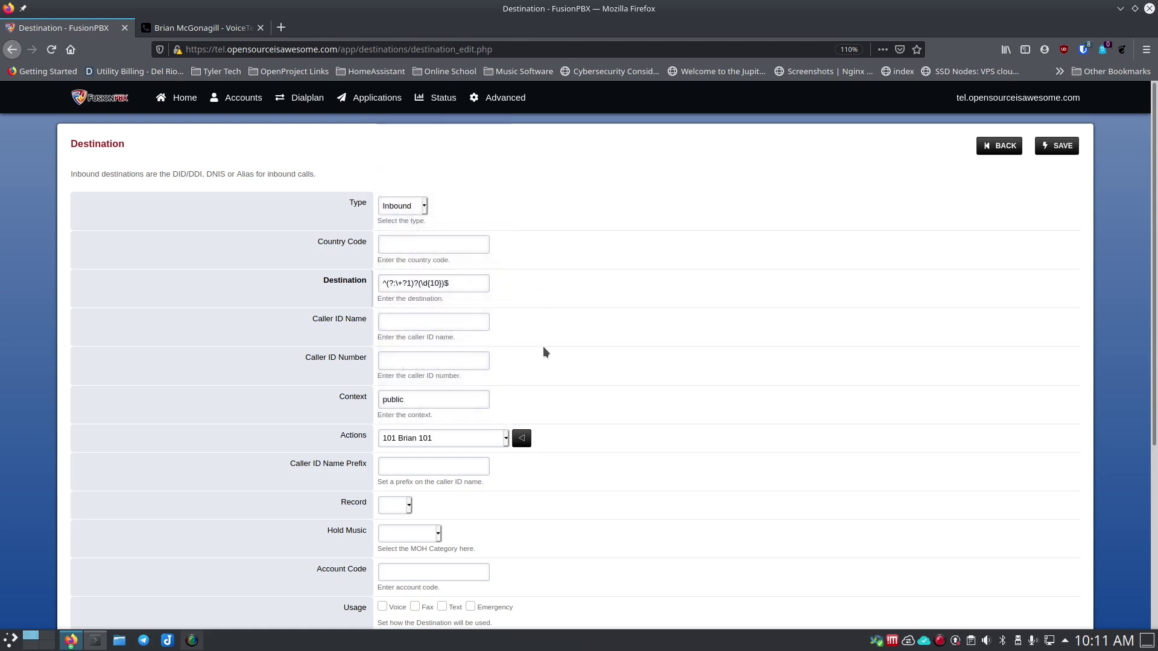
Look up the order value in VoiceTel's inbound route settings and set the destination's Order to 999.
click(199, 28)
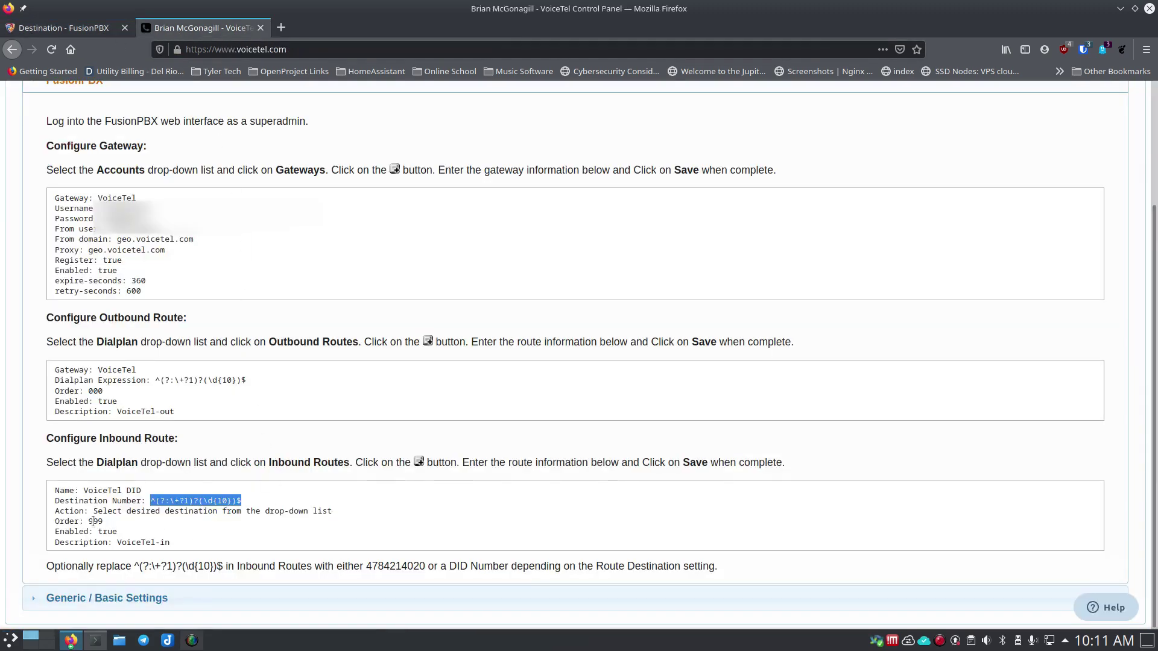
click(63, 28)
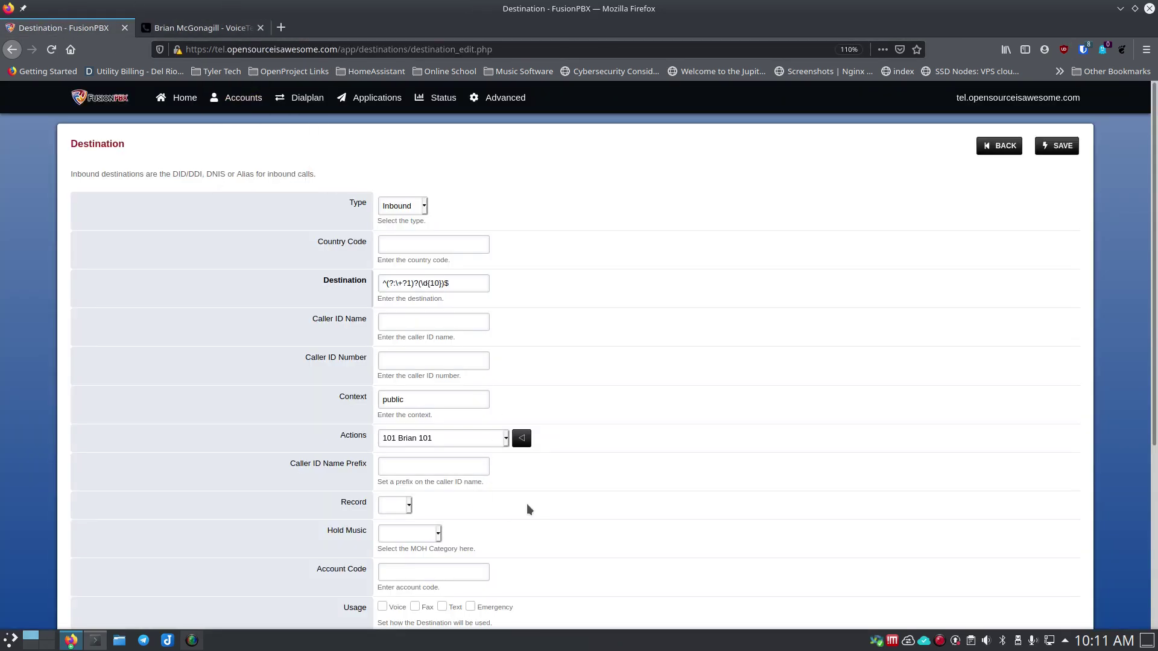
scroll(536, 509, down, 3)
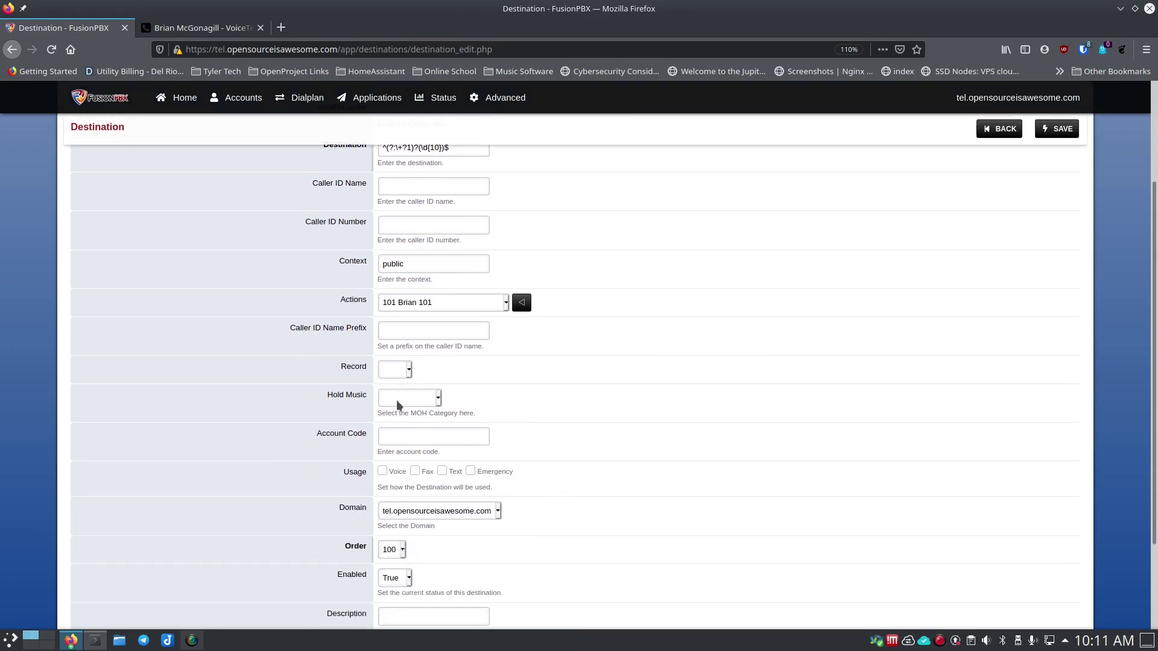
scroll(340, 471, down, 1)
scroll(340, 470, down, 3)
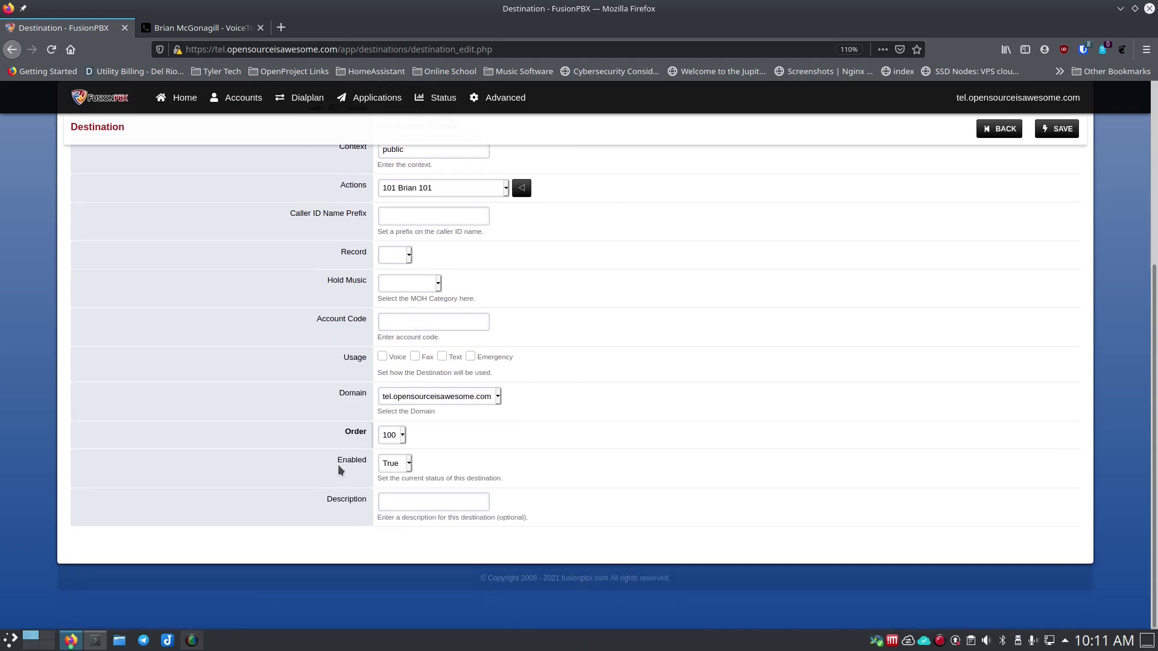
click(402, 436)
scroll(398, 416, down, 20)
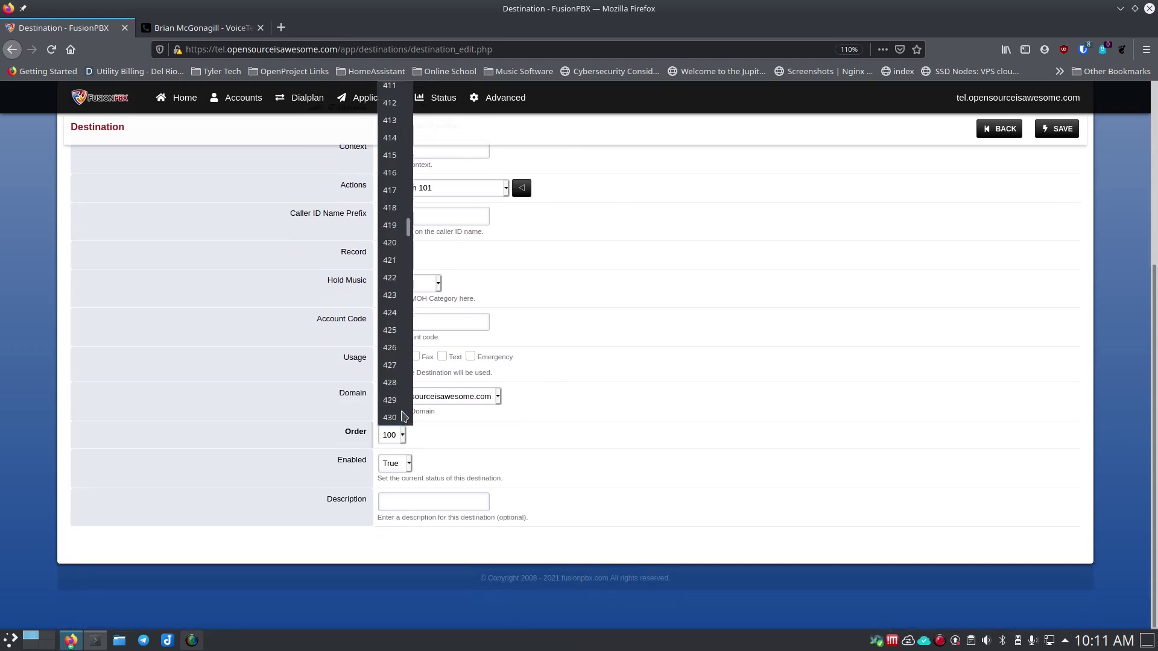
click(389, 433)
click(399, 436)
scroll(386, 409, down, 15)
scroll(387, 408, down, 20)
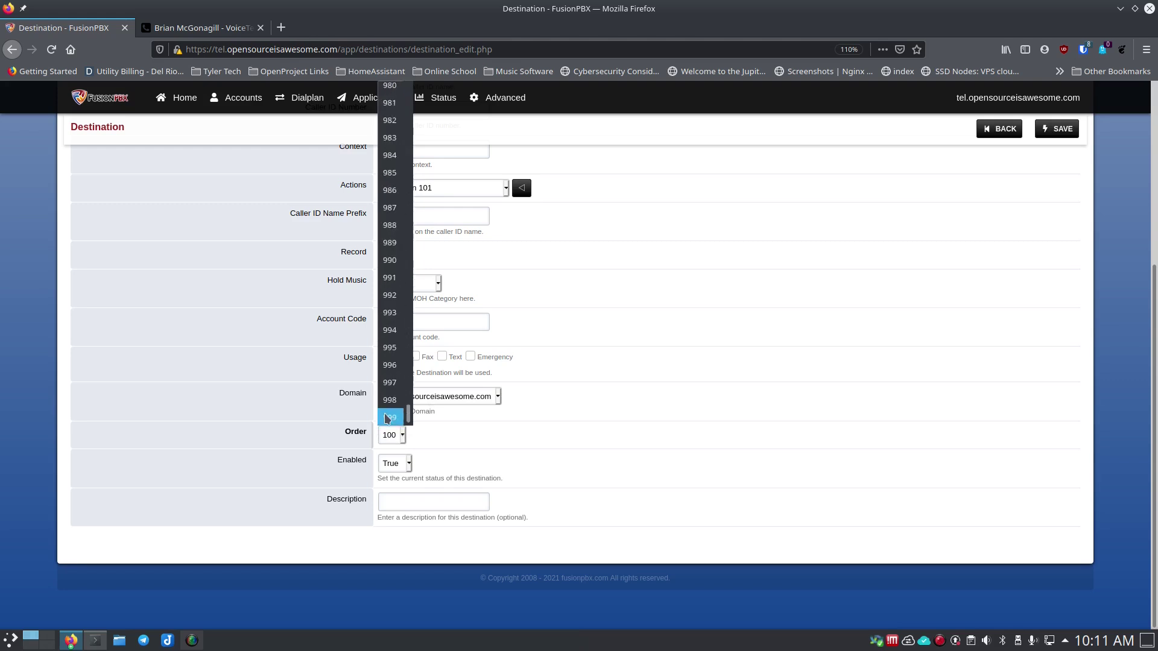
click(389, 418)
Give the inbound destination the description Voicetel-in and save it.
click(410, 503)
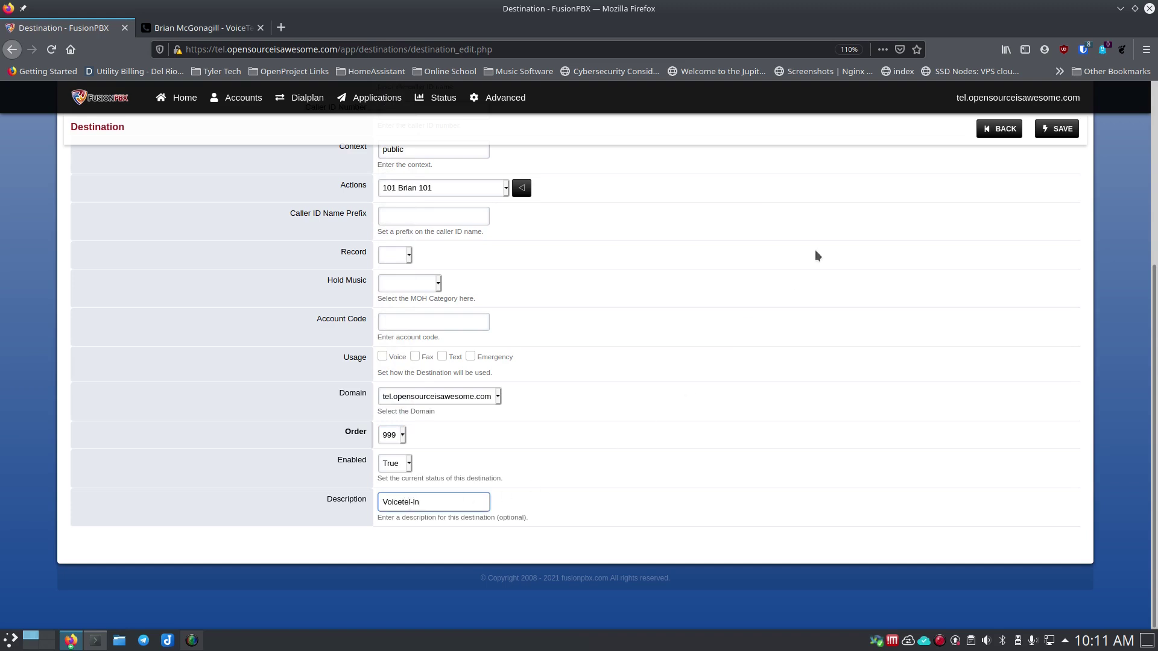
click(1055, 130)
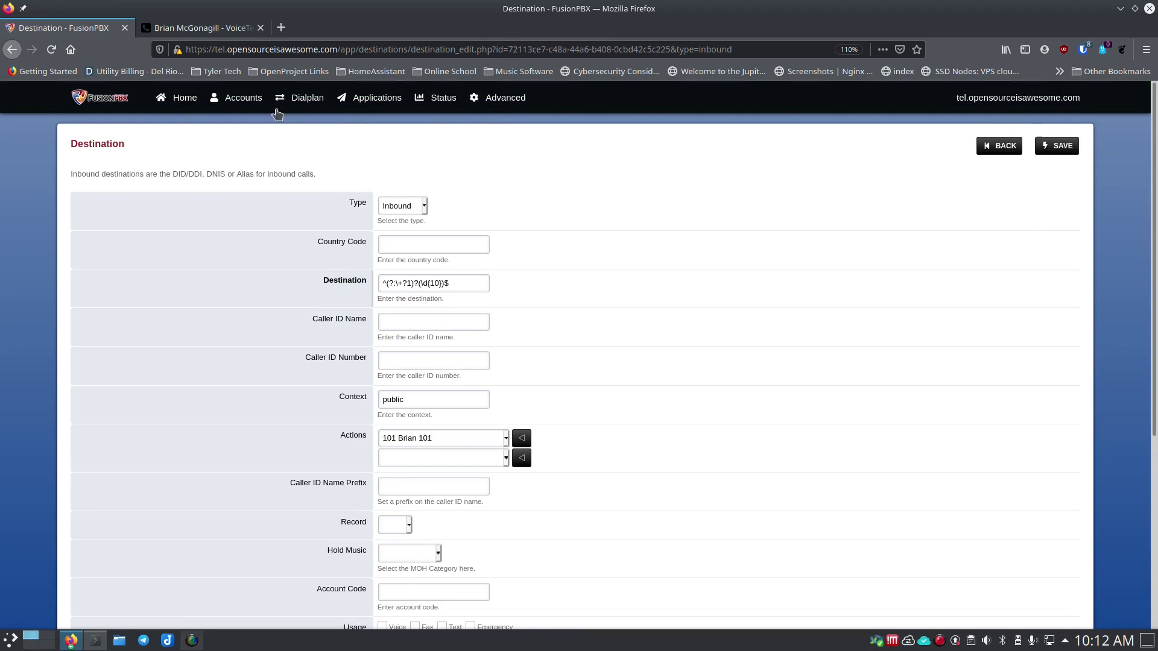
Review the saved entry in the destinations list and the Voicetel gateway's state in the gateways list.
mouse_move(298, 102)
click(295, 156)
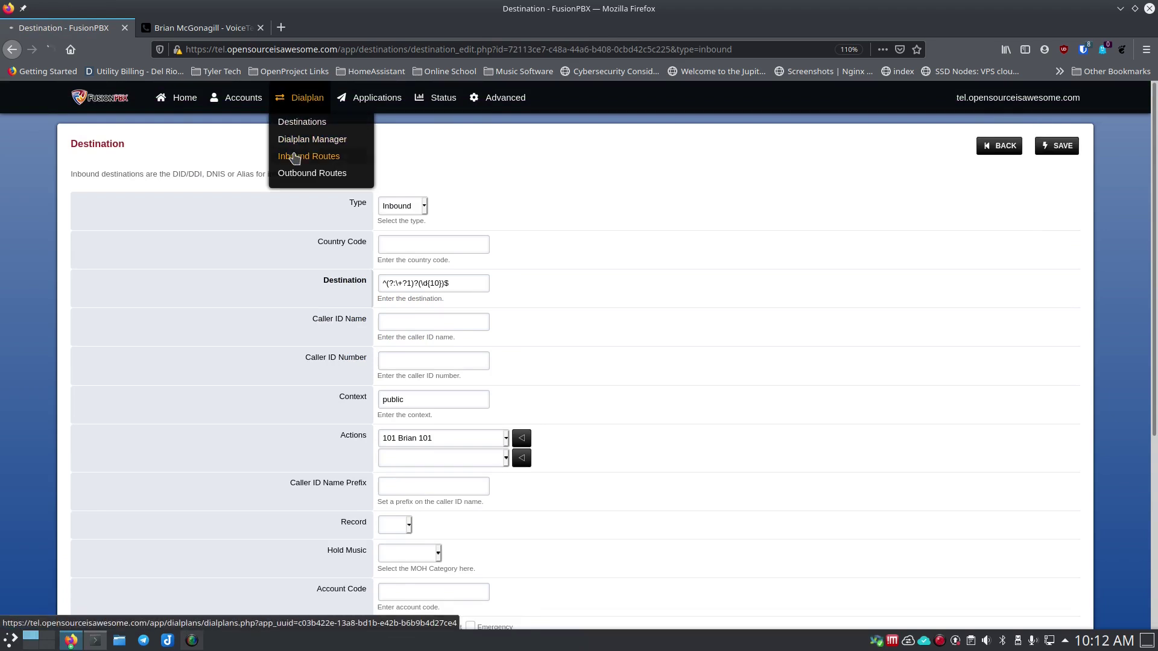
click(304, 123)
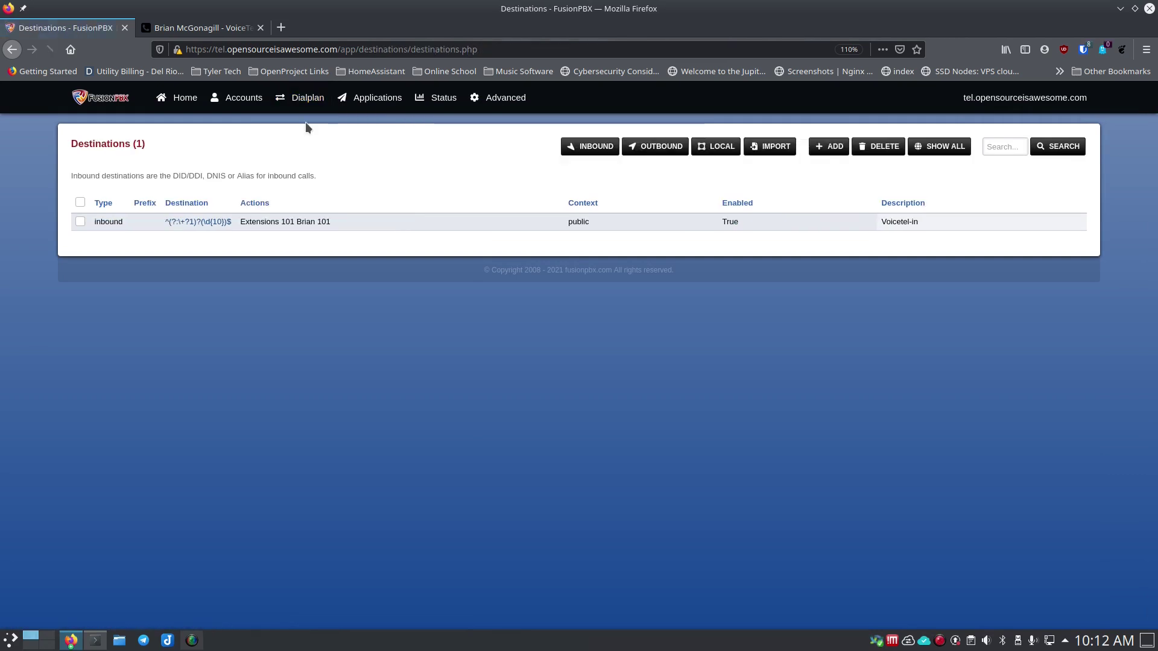
mouse_move(255, 105)
click(248, 157)
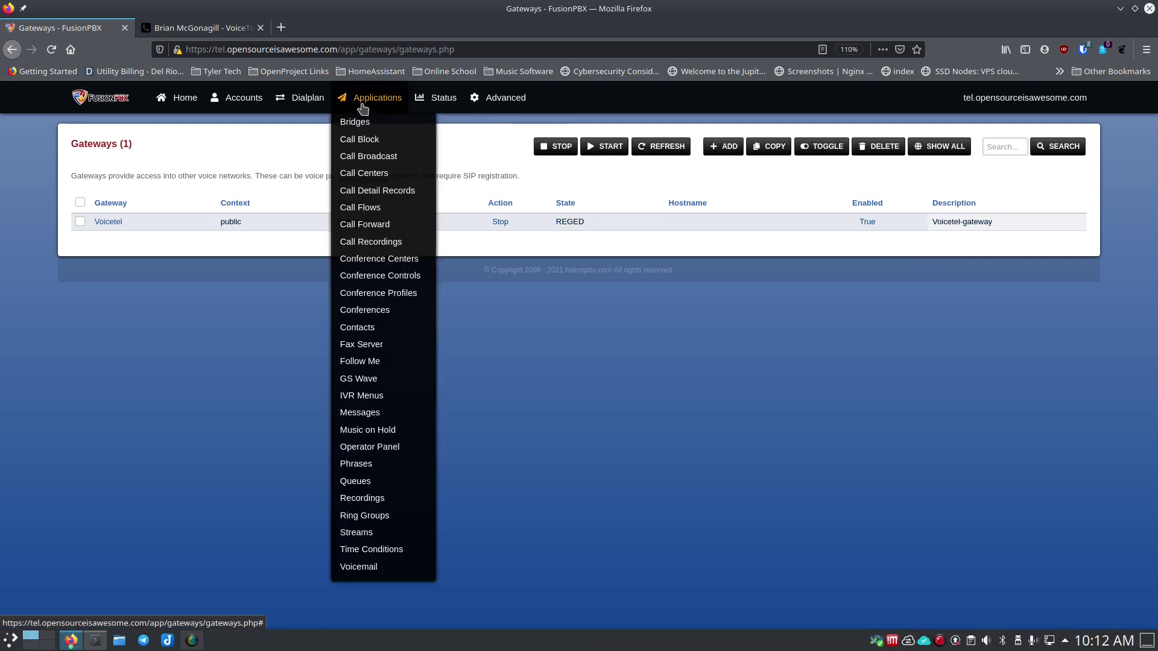
mouse_move(440, 104)
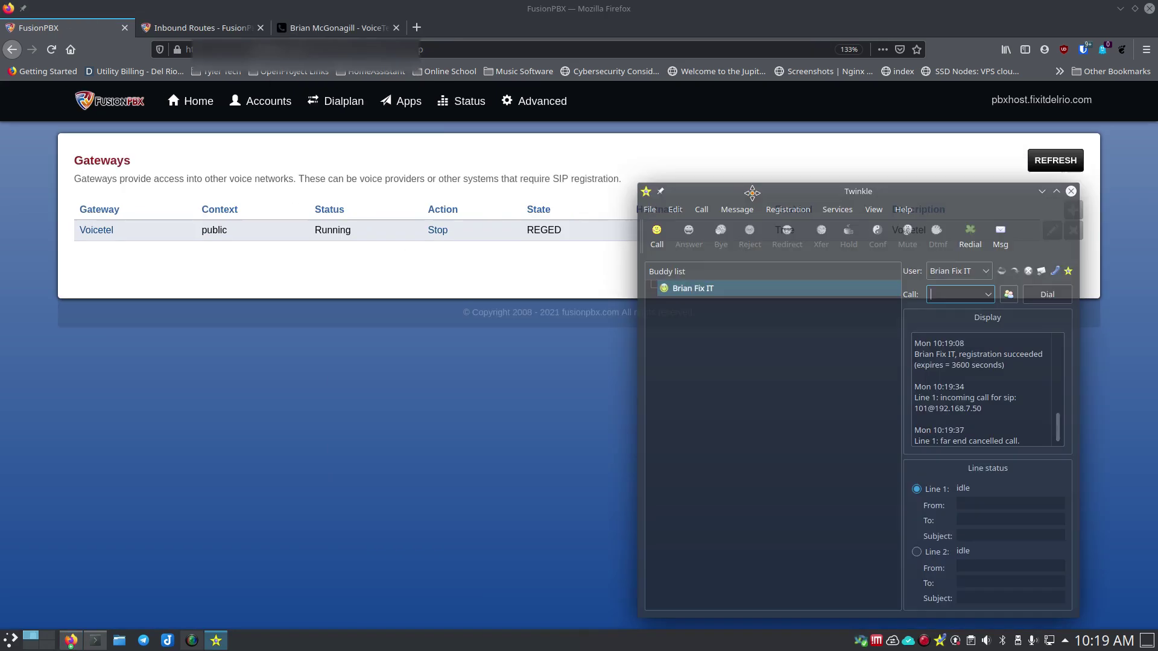
Switch to the Twinkle softphone, reposition its window and answer the incoming test call.
drag(752, 192, 752, 193)
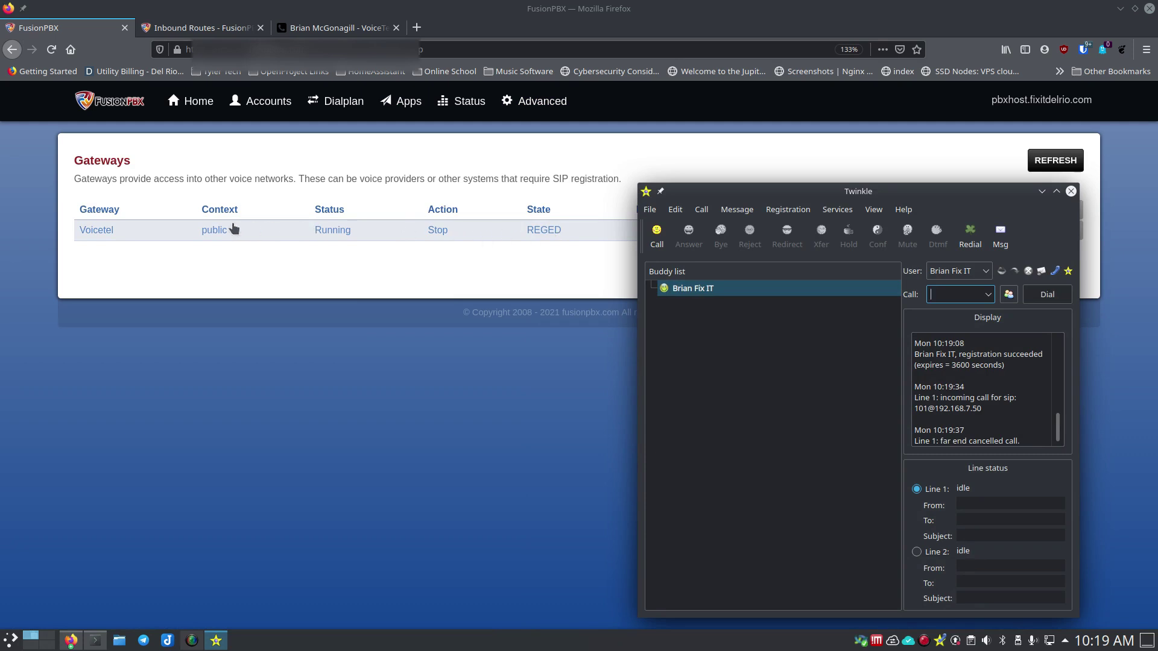
drag(718, 197, 588, 159)
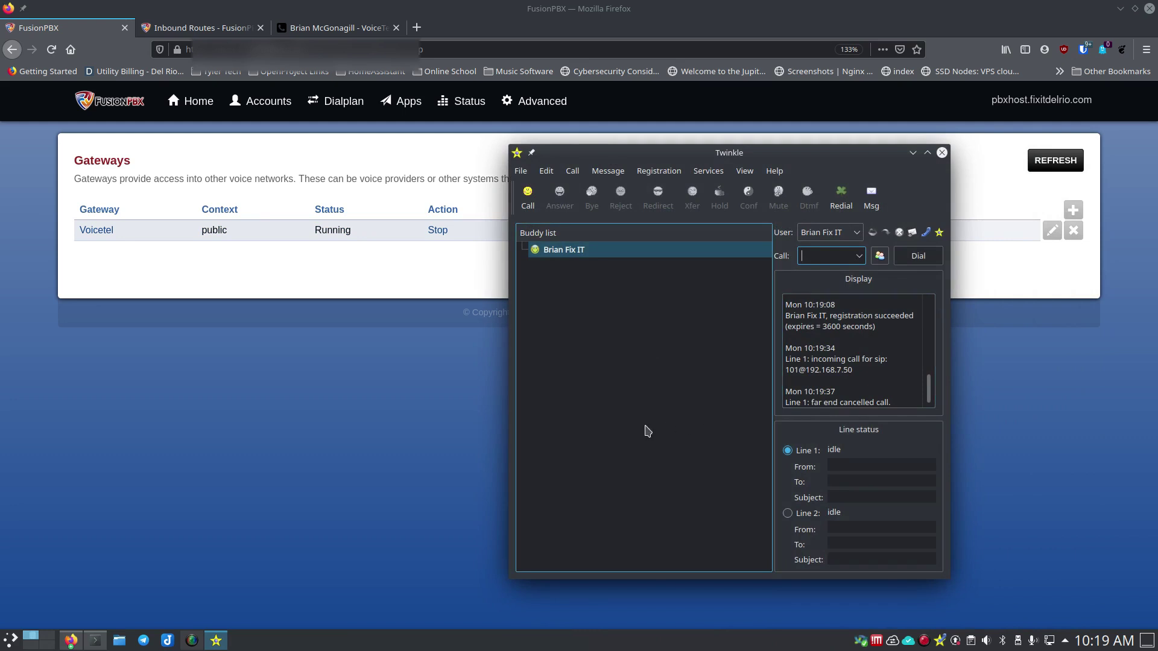
scroll(830, 376, down, 1)
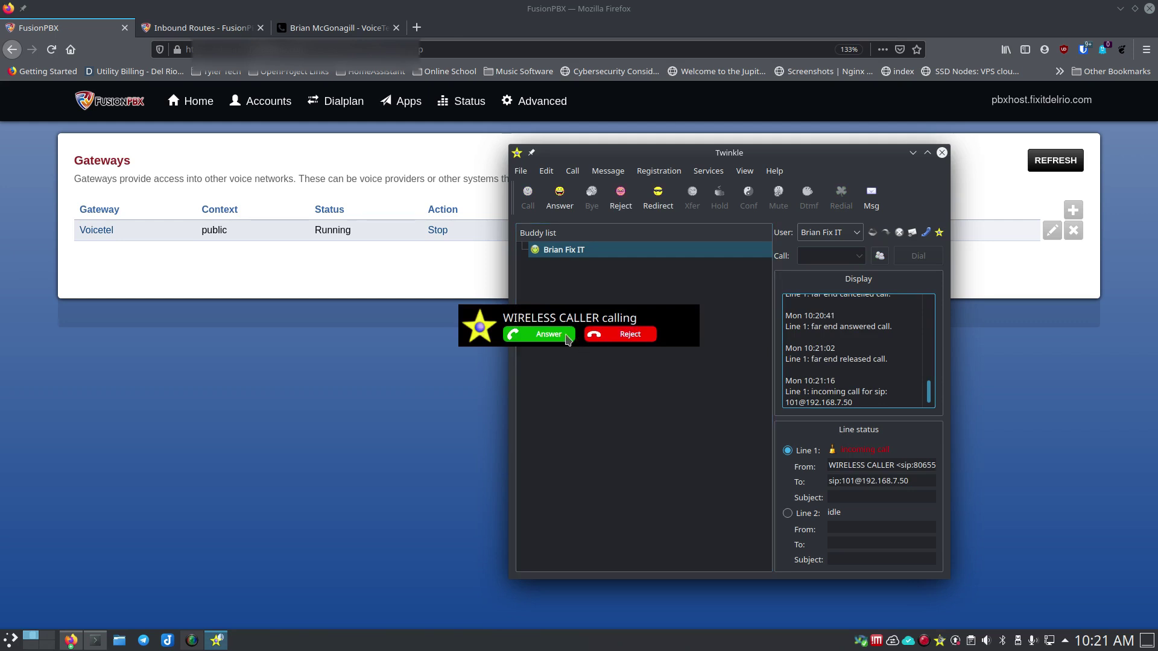
click(556, 335)
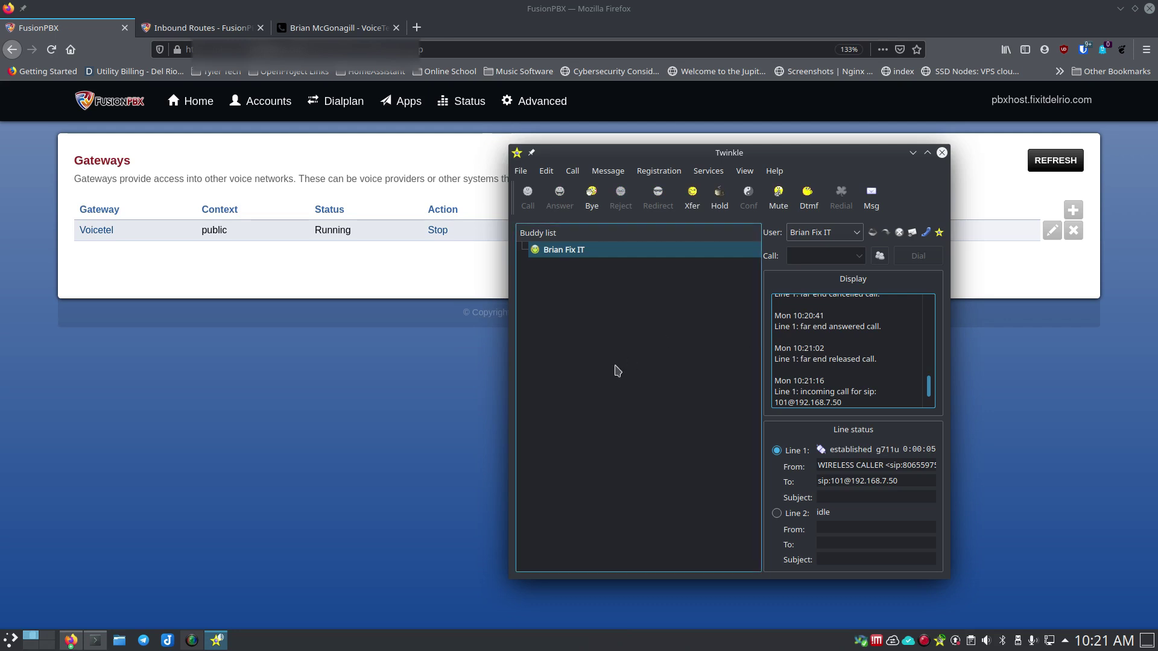
Move the Twinkle window clear of the gateway's state during the test call and return to the FusionPBX gateways list in Firefox.
drag(654, 155, 722, 184)
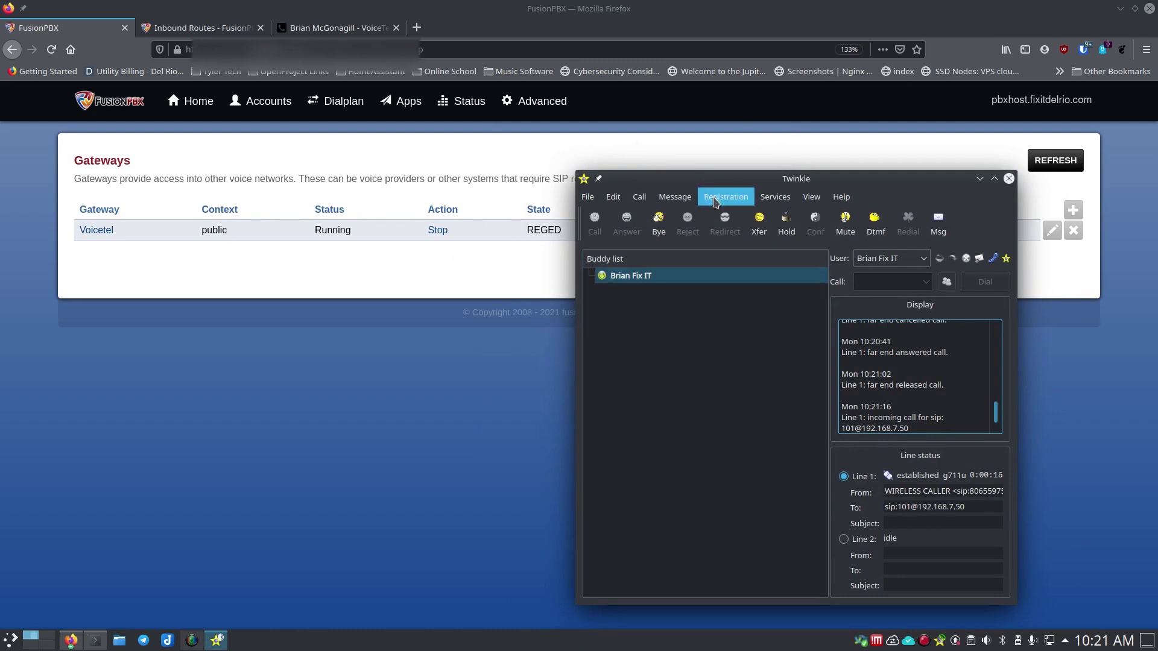
mouse_move(721, 180)
mouse_down()
mouse_move(790, 187)
mouse_move(728, 185)
mouse_up()
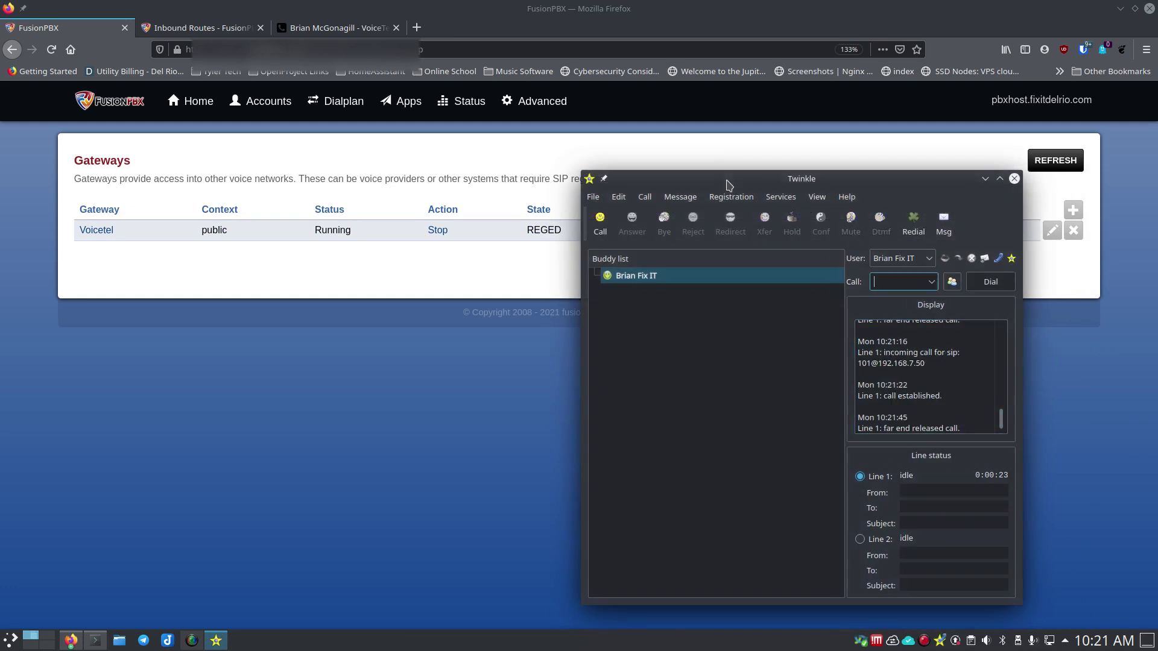
click(604, 45)
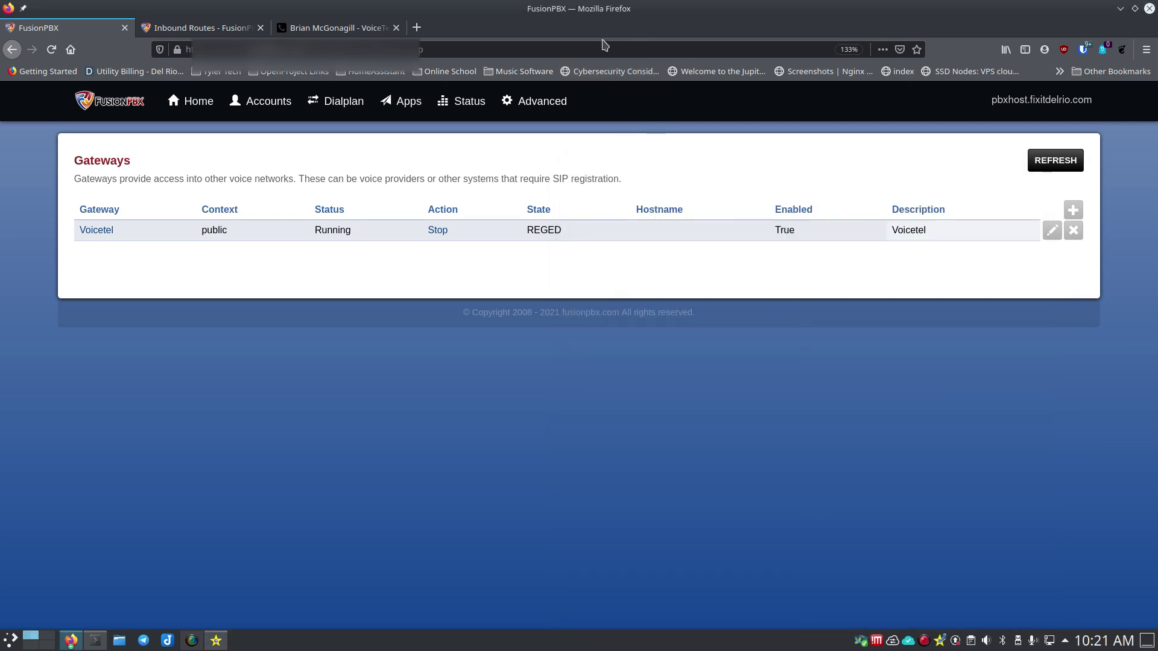
Switch to the tel.opensourceisawesome.com FusionPBX server and view its Access Controls list.
click(204, 28)
mouse_move(242, 98)
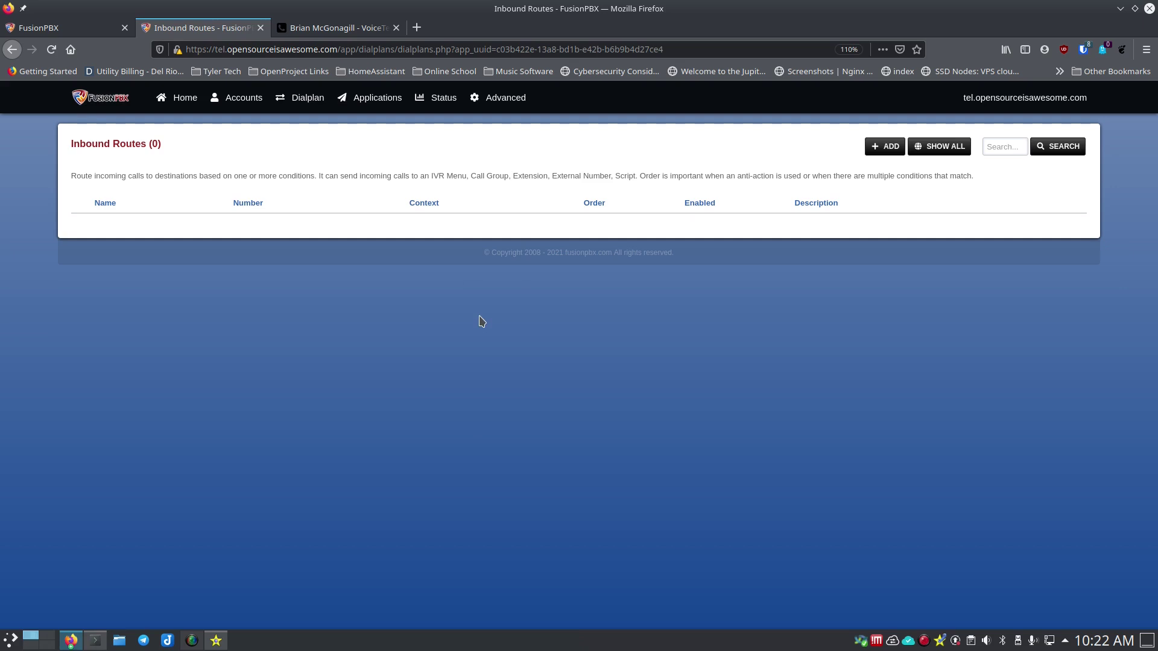
mouse_move(498, 99)
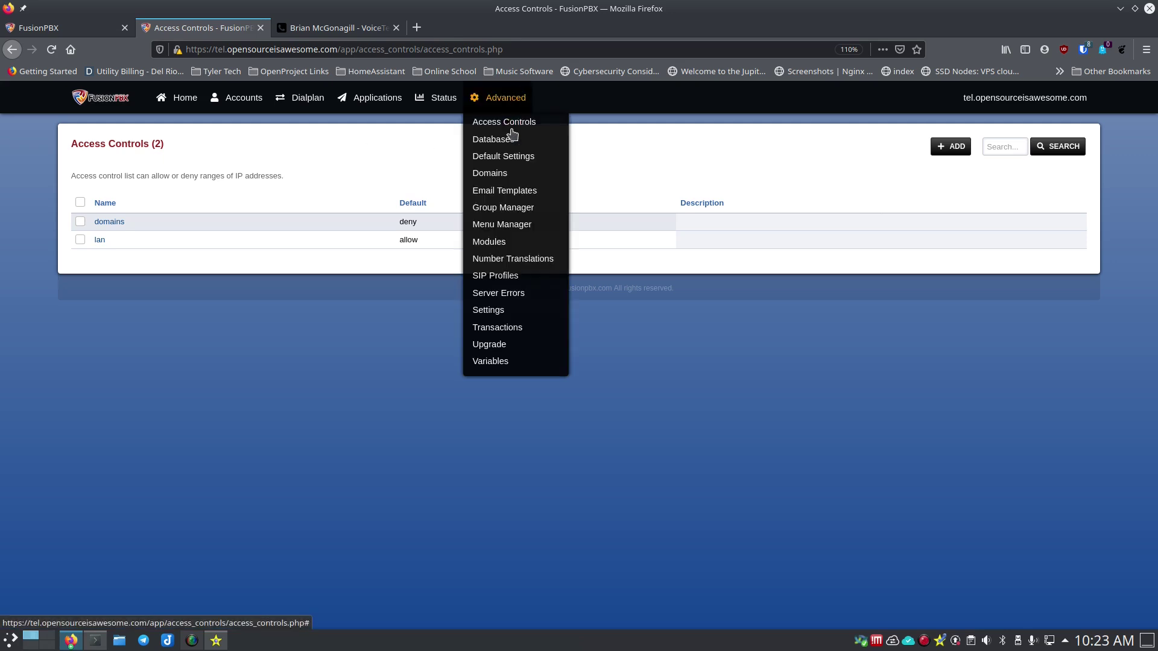
Open the Access Controls on pbxhost.fixitdelrio.com and compare them with the list on tel.opensourceisawesome.com.
click(84, 28)
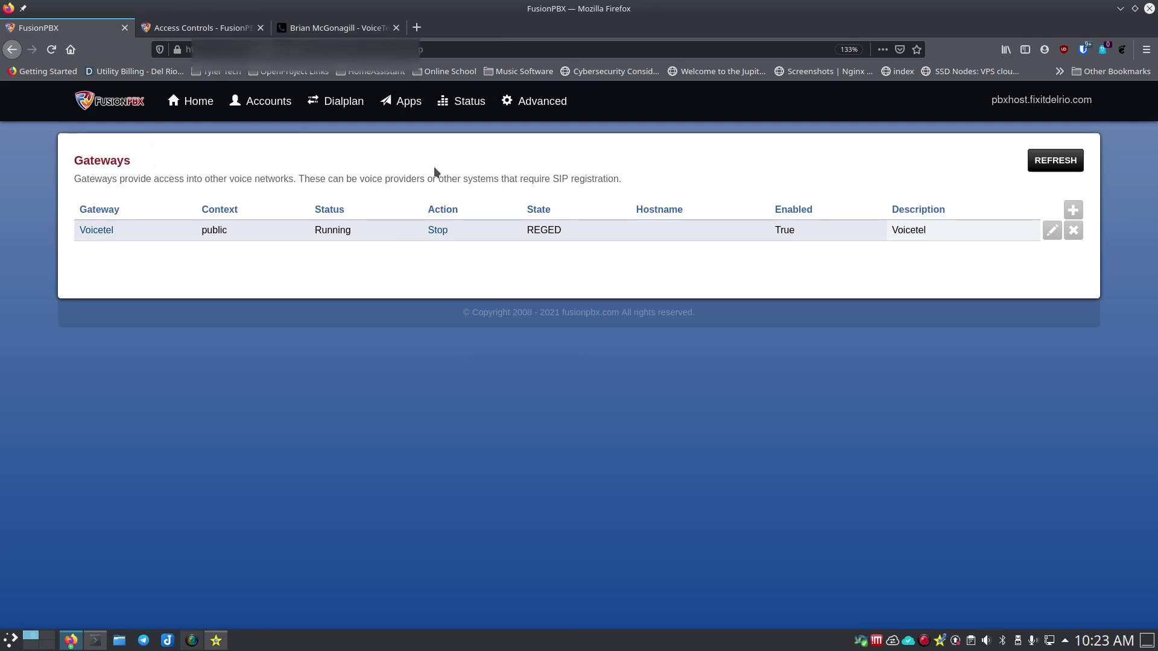
mouse_move(546, 101)
click(540, 136)
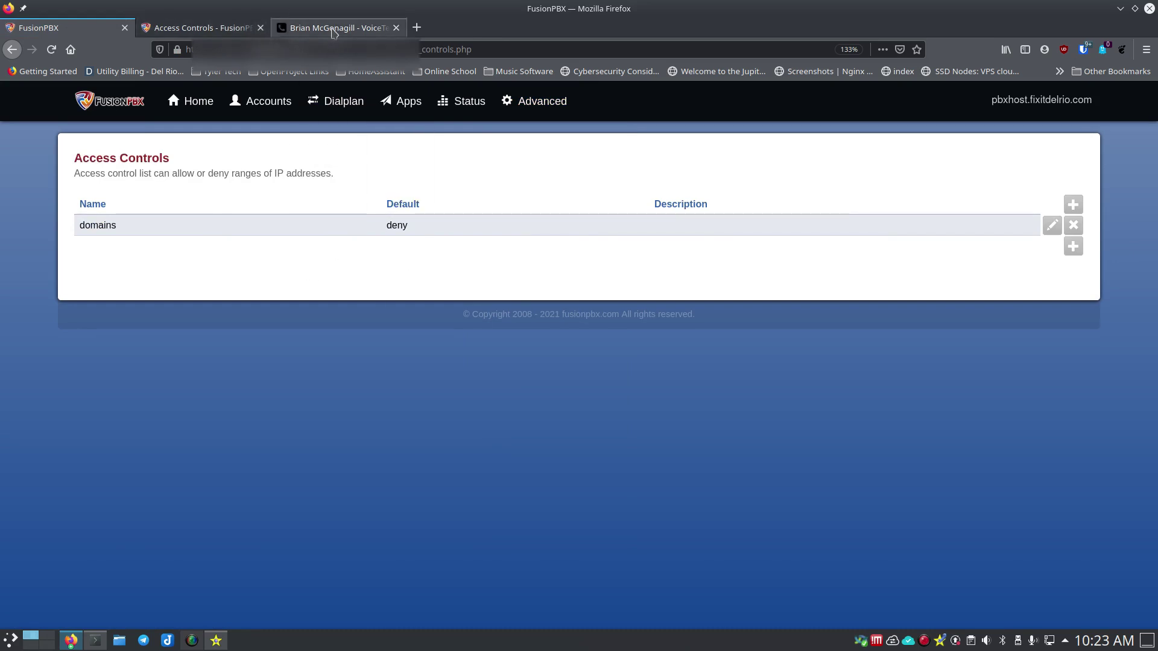
click(334, 30)
click(216, 28)
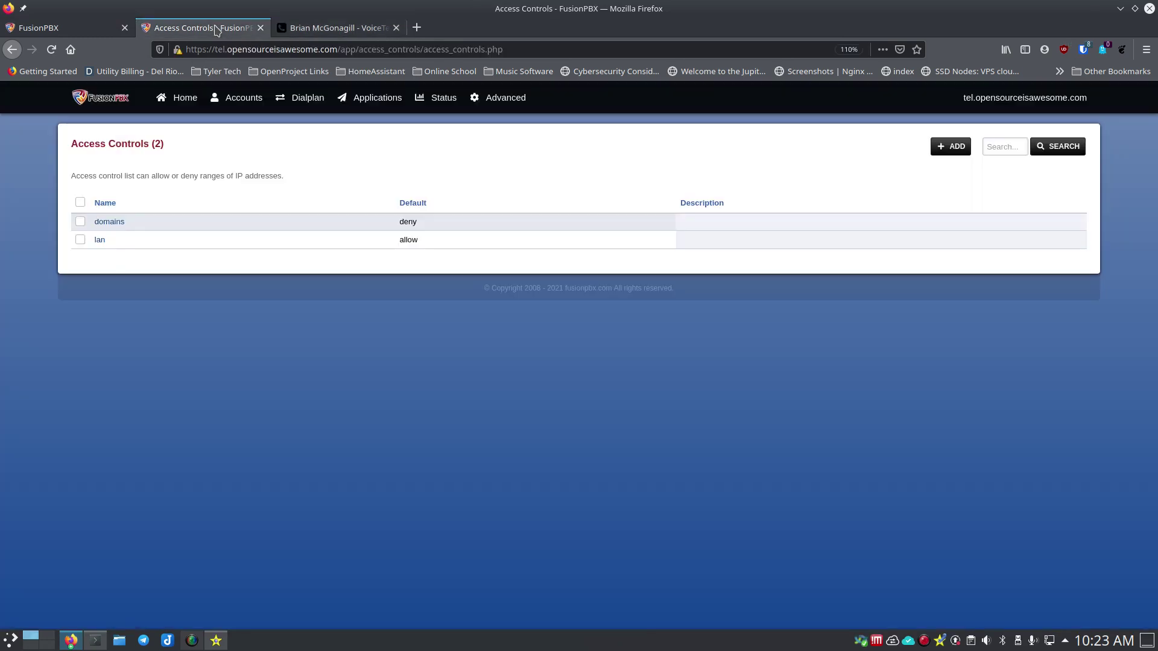